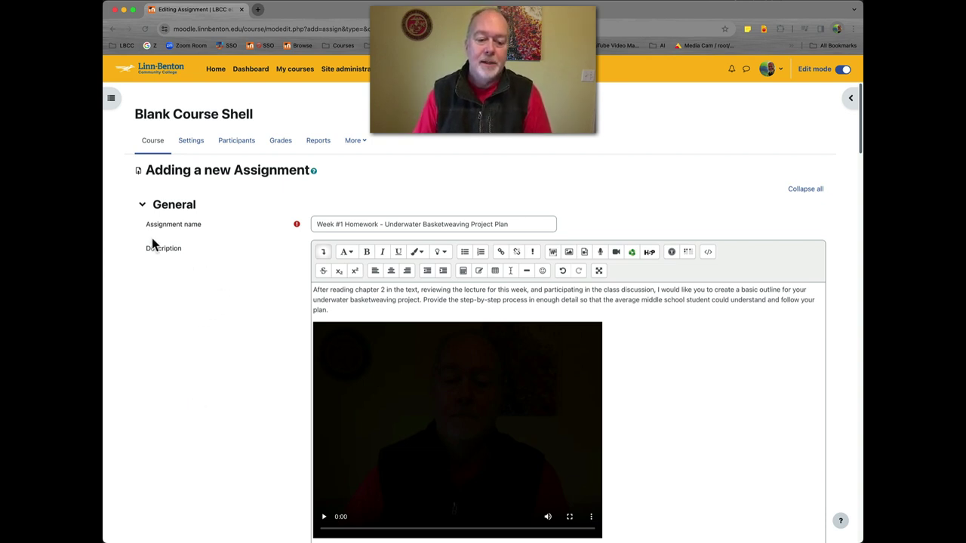
Examine the assignment name, the Description editor's collapsed and expanded toolbar, and the opening paragraph of the description.
triple_click(319, 224)
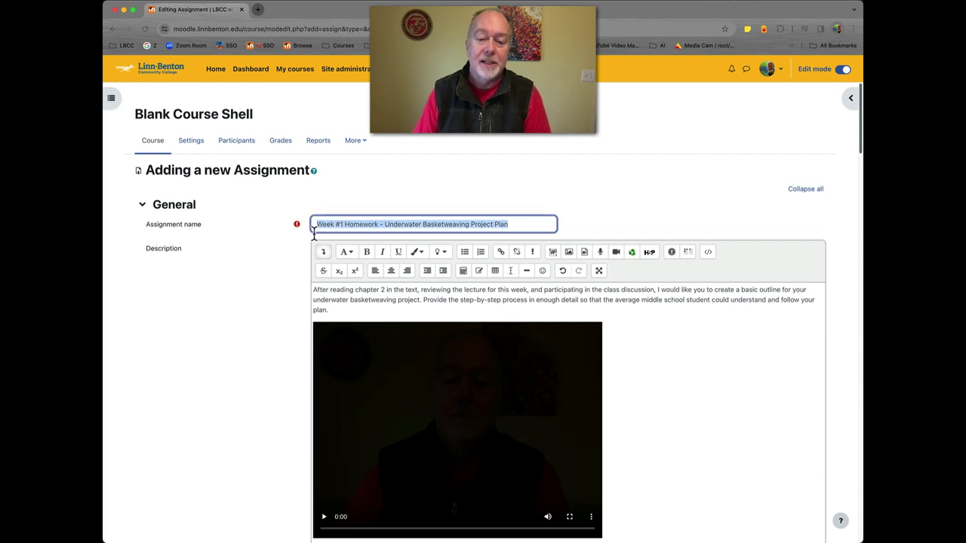
left_click(246, 348)
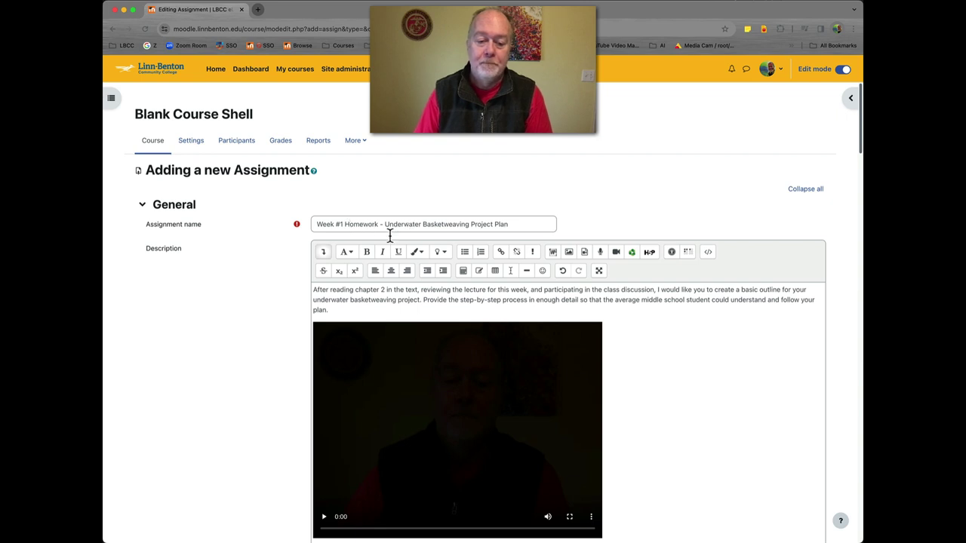
scroll(226, 367, "down", 2)
scroll(225, 368, "down", 3)
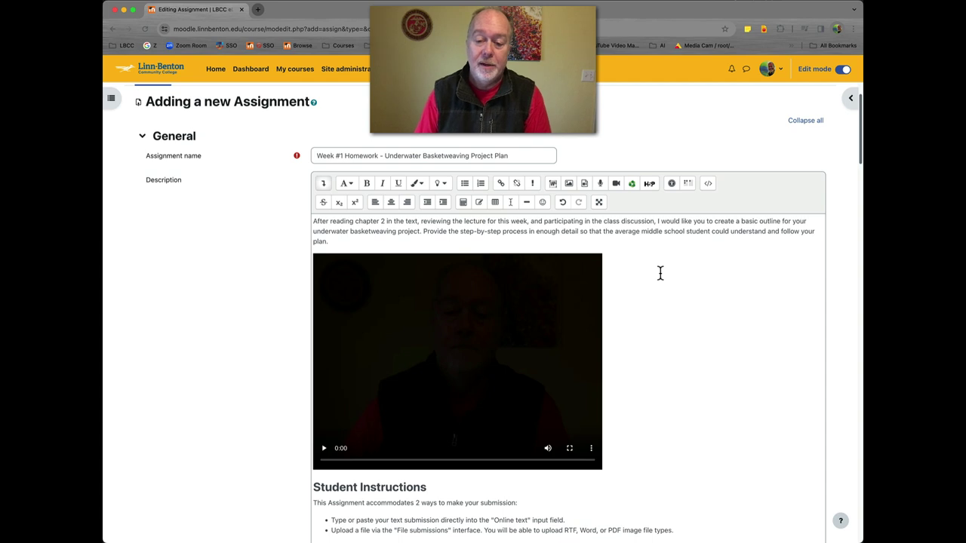
left_click(323, 185)
left_click(273, 256)
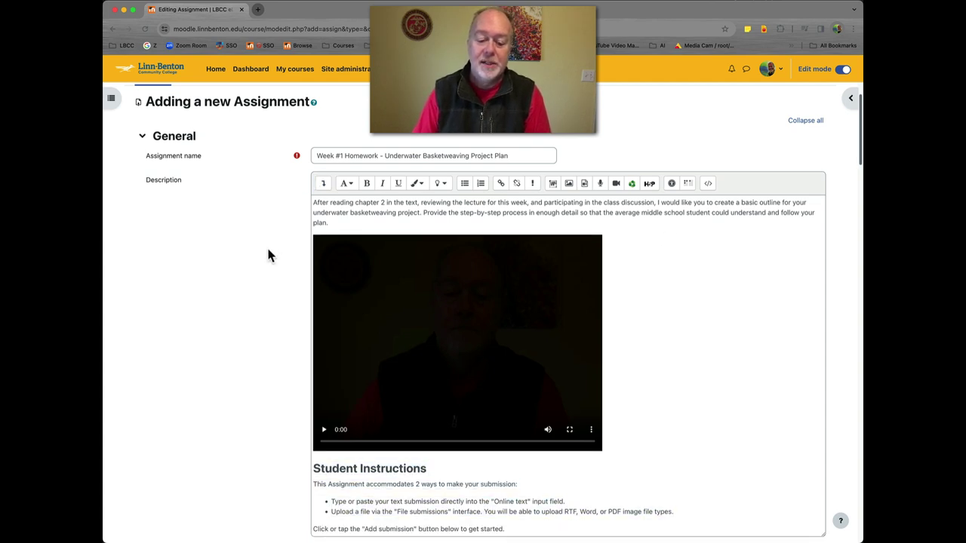
left_click(323, 184)
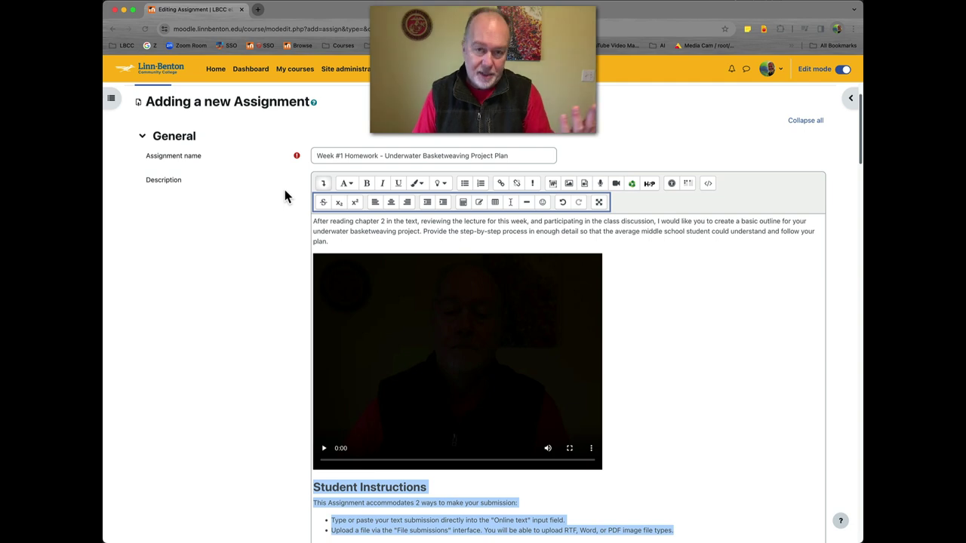
triple_click(329, 227)
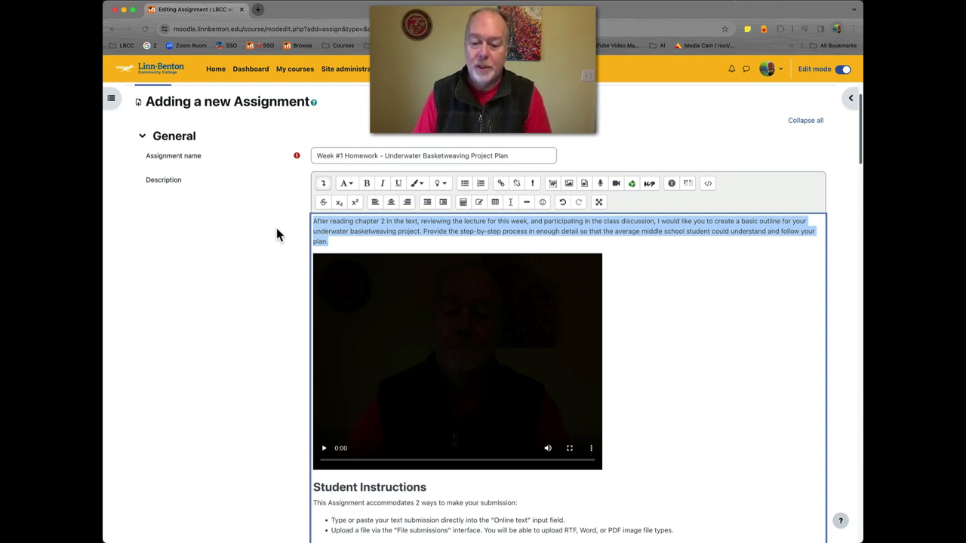
left_click(243, 255)
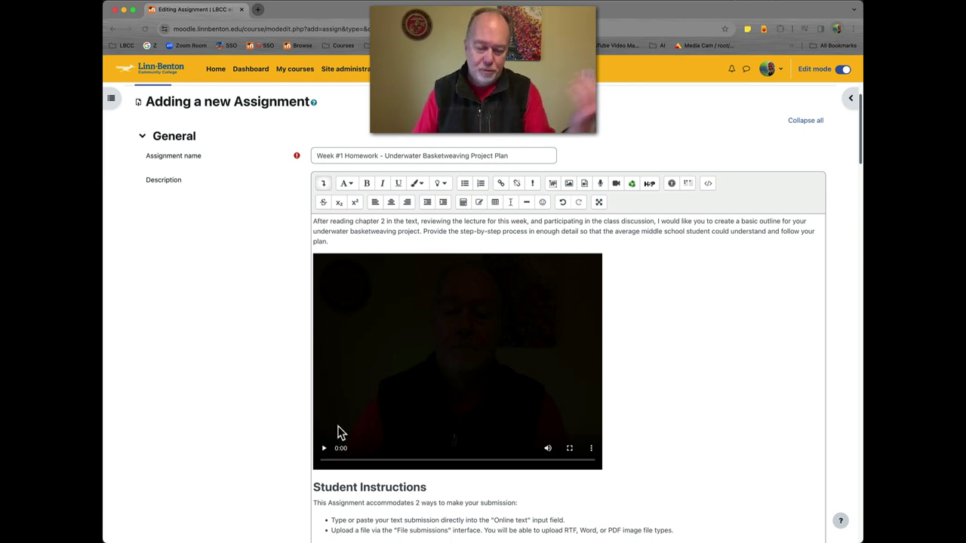
Play the video embedded in the assignment description for about 15 seconds and pause it.
left_click(325, 451)
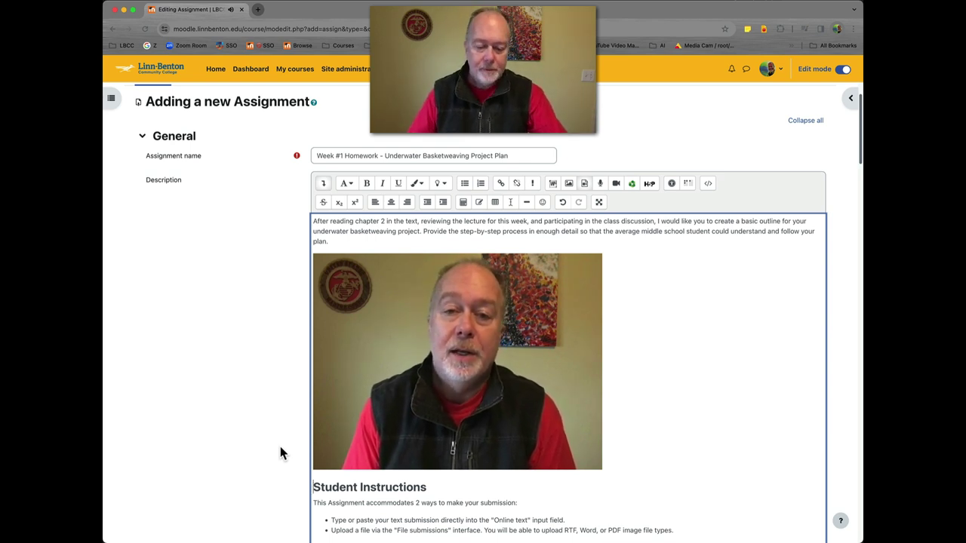
mouse_move(324, 462)
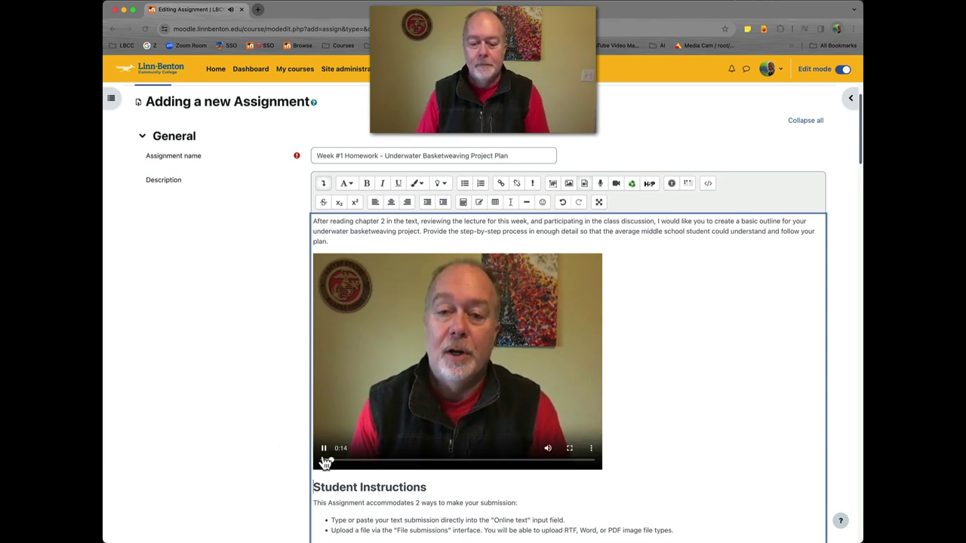
left_click(324, 453)
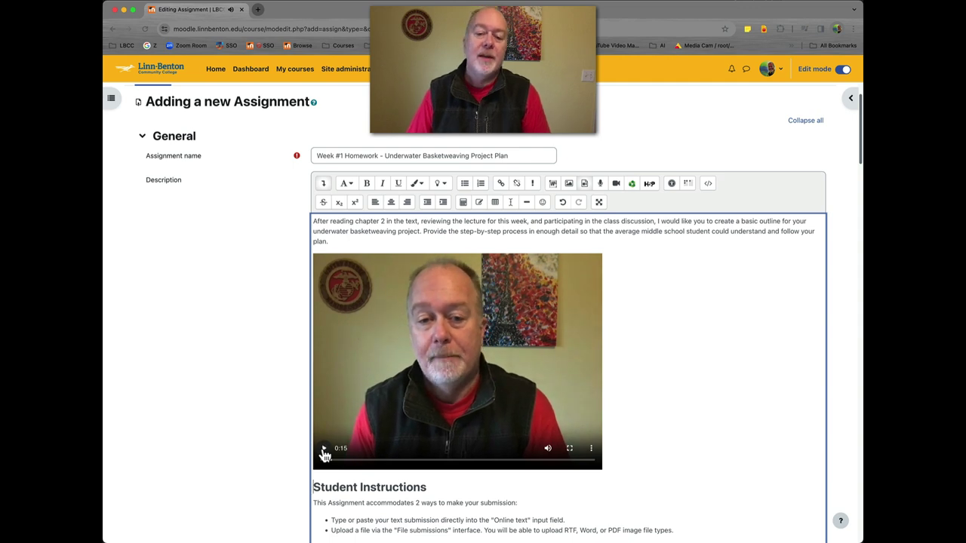
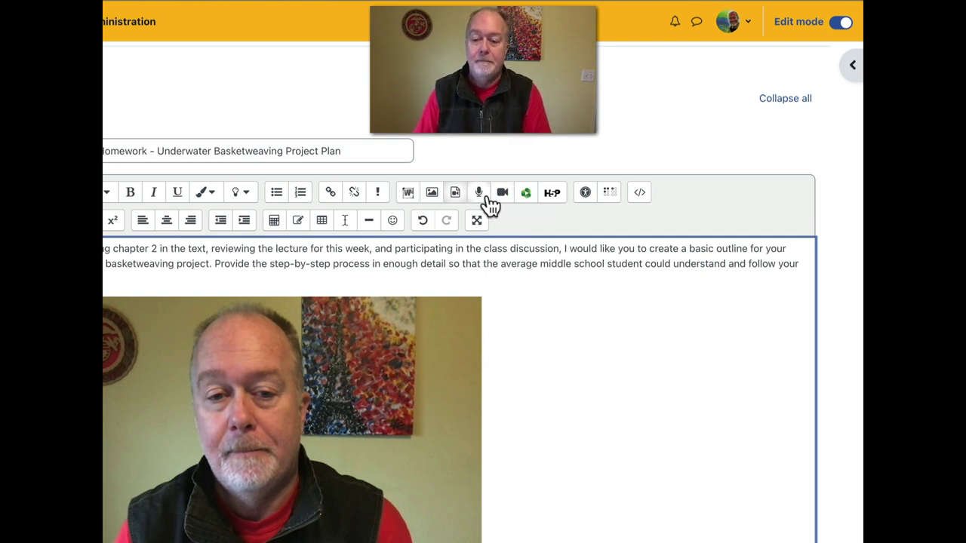
Examine the Student Instructions in the description and the Activity instructions and Additional files areas that follow.
scroll(618, 375, "down", 3)
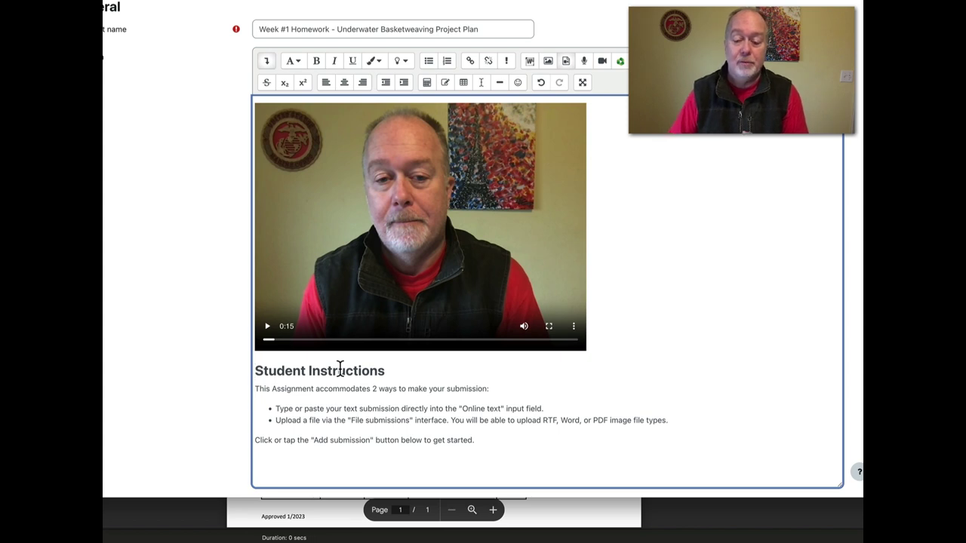
scroll(343, 300, "up", 1)
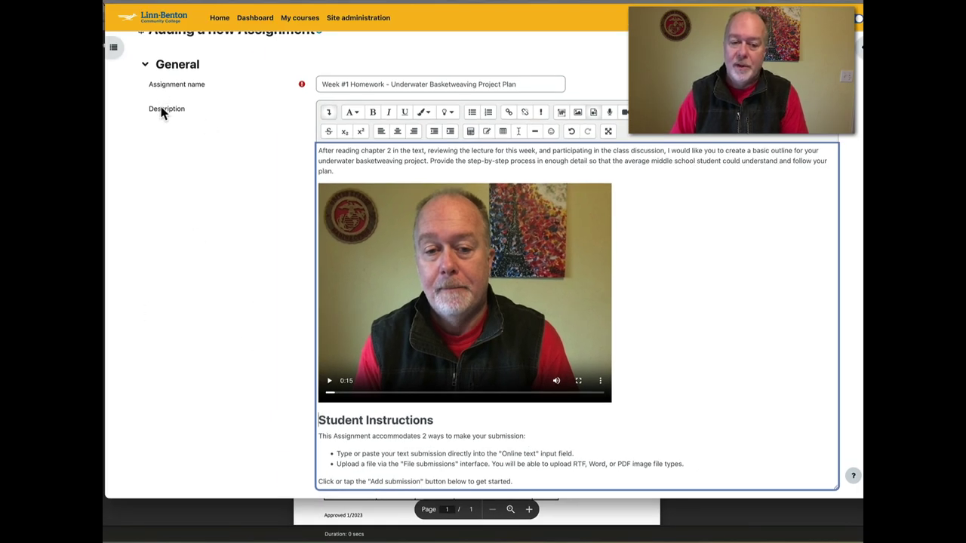
scroll(216, 199, "down", 3)
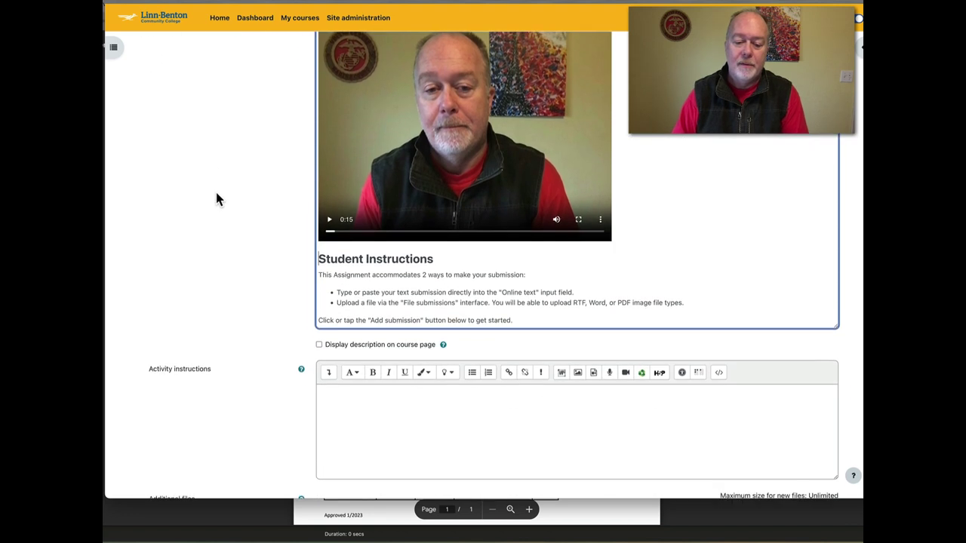
scroll(218, 242, "down", 2)
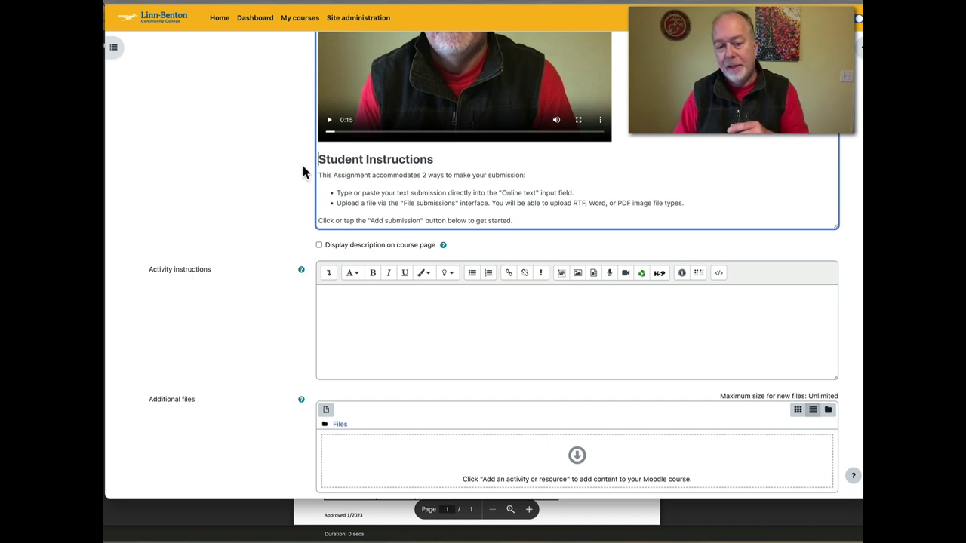
left_click_drag(320, 160, 513, 220)
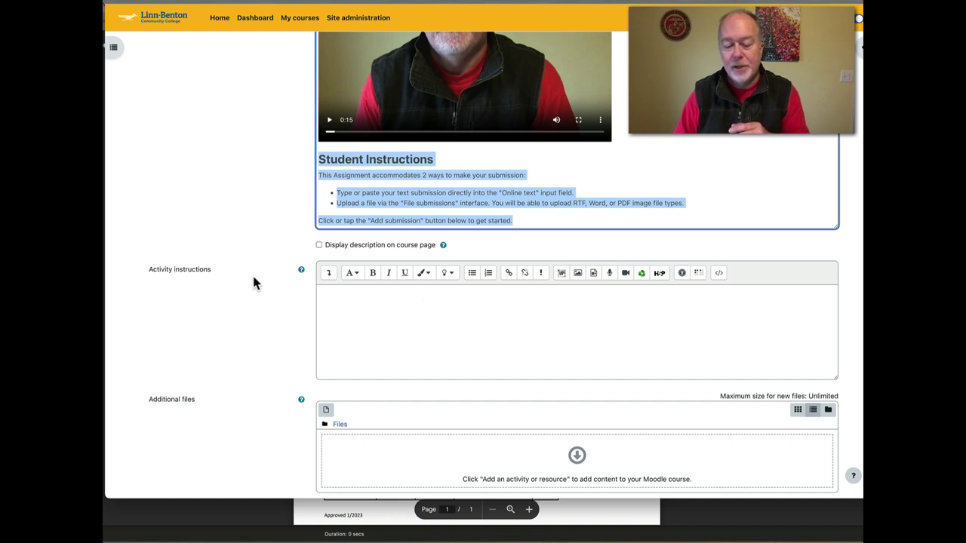
left_click(228, 215)
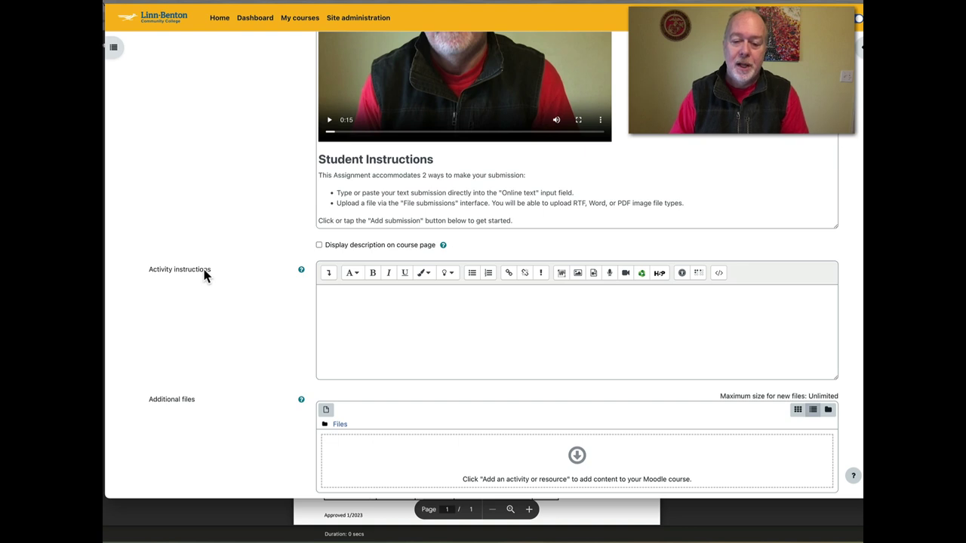
double_click(357, 221)
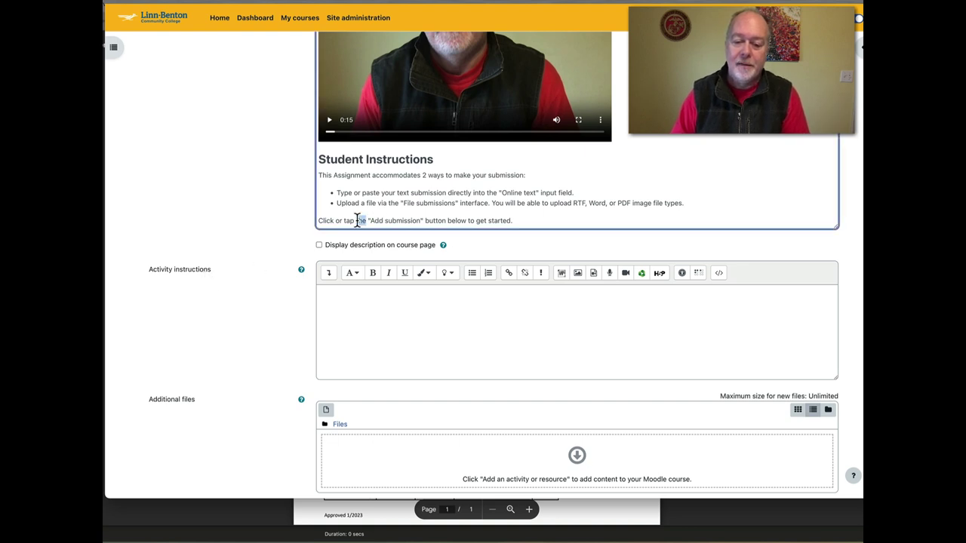
triple_click(357, 221)
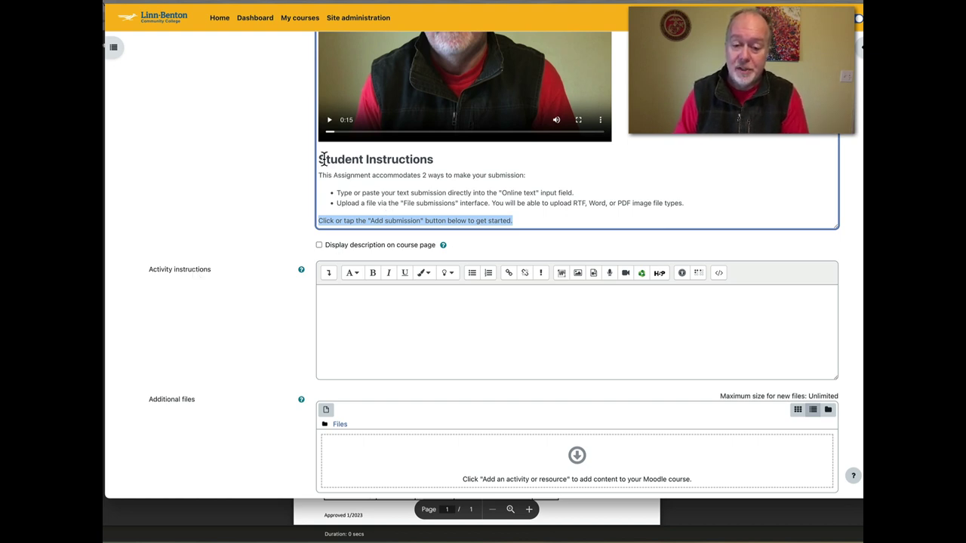
scroll(259, 171, "up", 3)
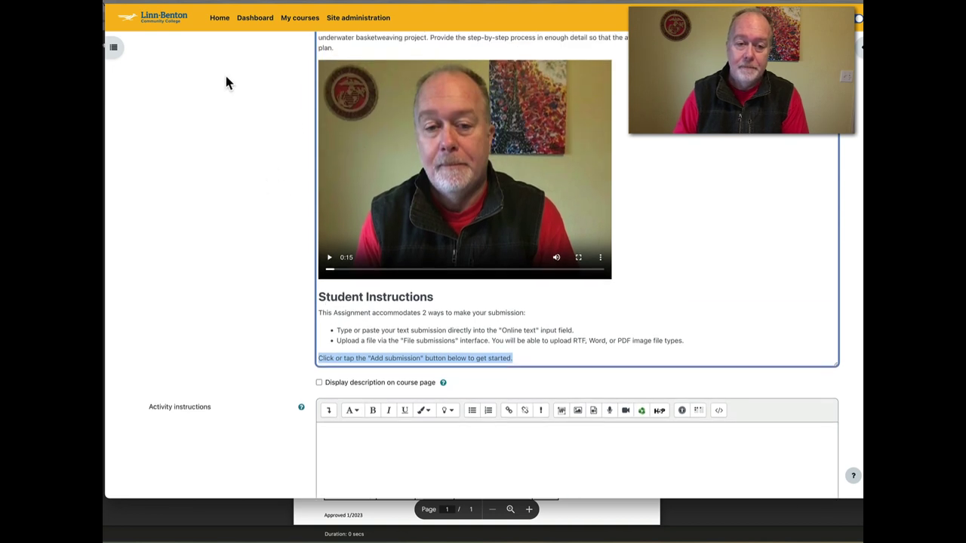
scroll(228, 80, "up", 1)
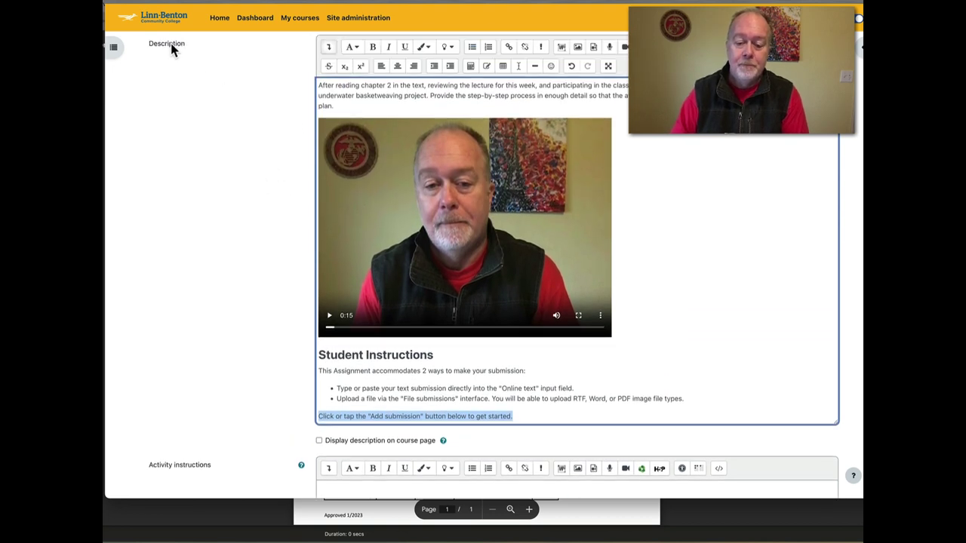
left_click(283, 306)
scroll(276, 309, "down", 3)
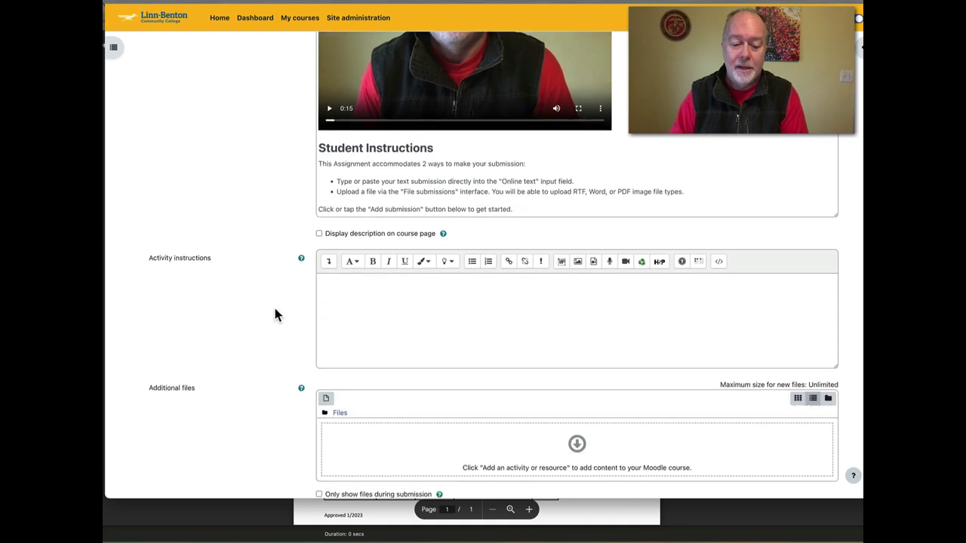
scroll(275, 314, "down", 2)
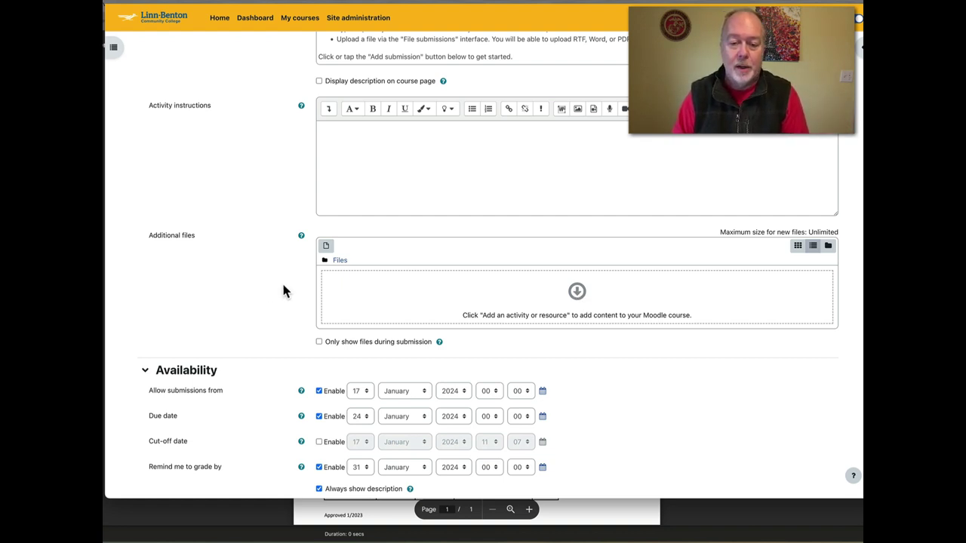
scroll(283, 291, "up", 5)
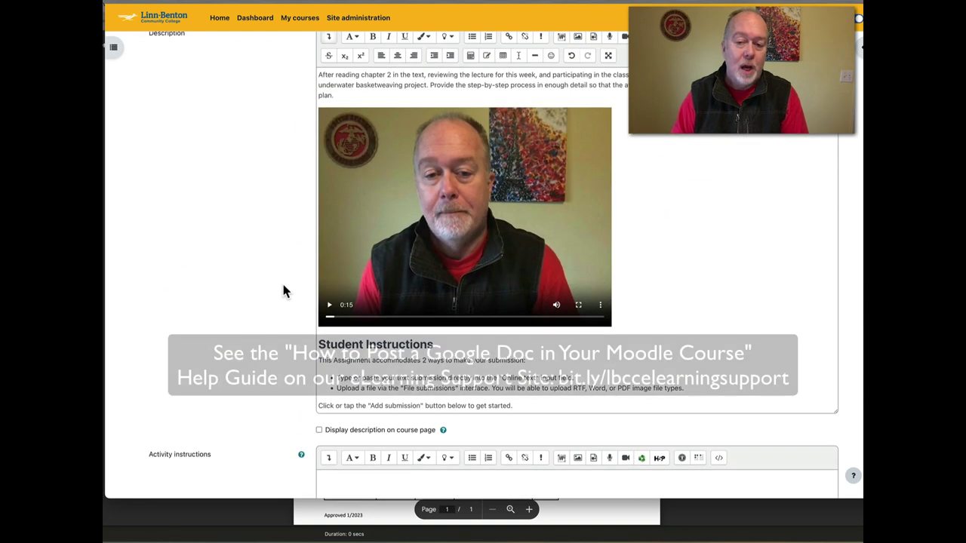
double_click(520, 85)
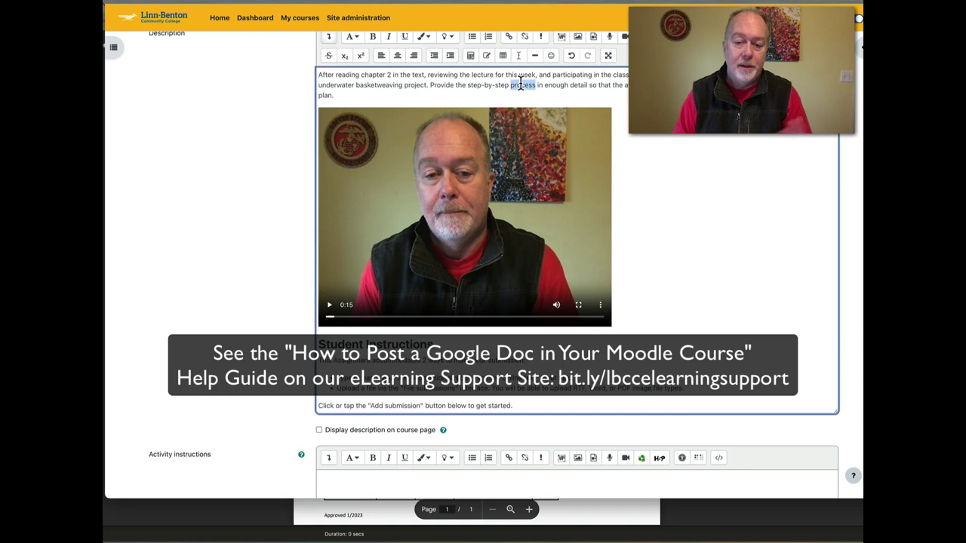
scroll(251, 168, "down", 5)
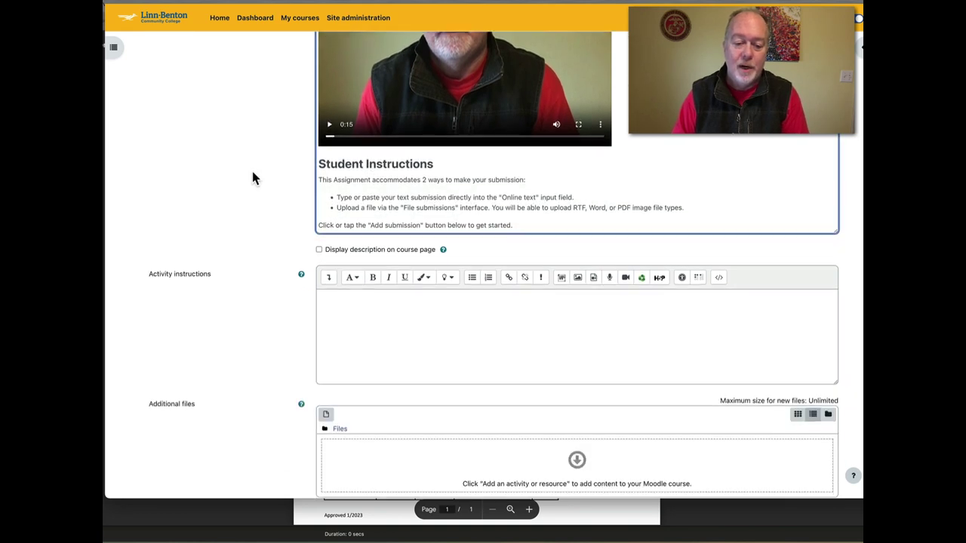
Review the Availability settings and open the help for "Allow submissions from".
scroll(253, 177, "down", 2)
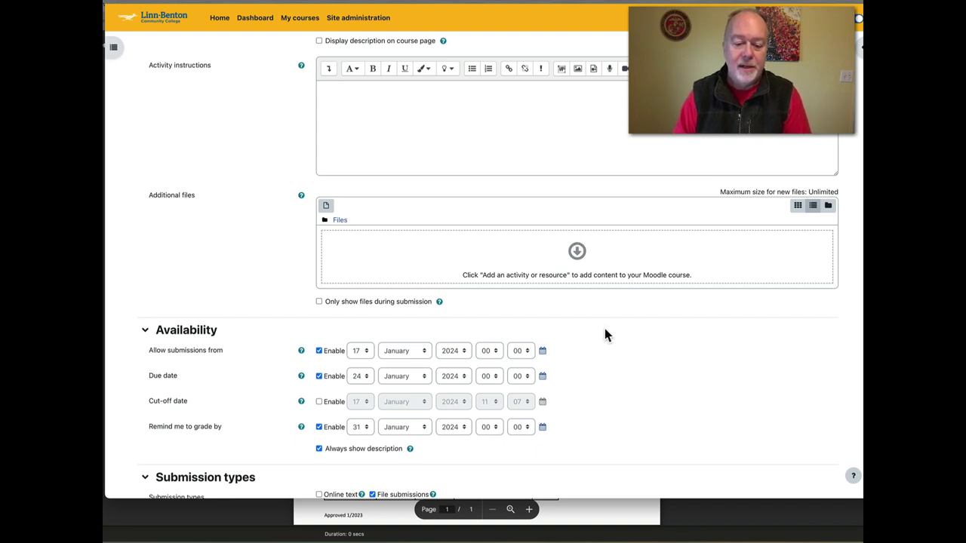
scroll(605, 329, "down", 2)
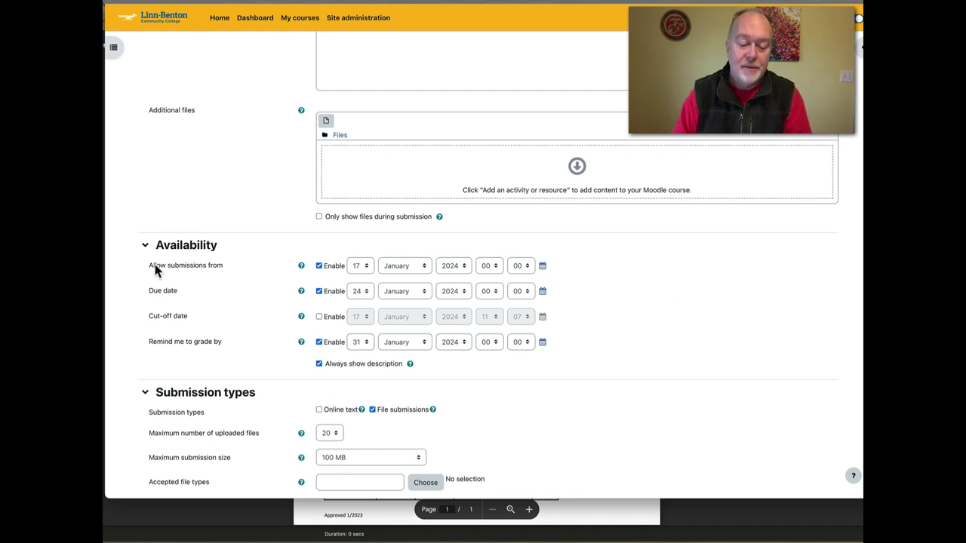
left_click(301, 269)
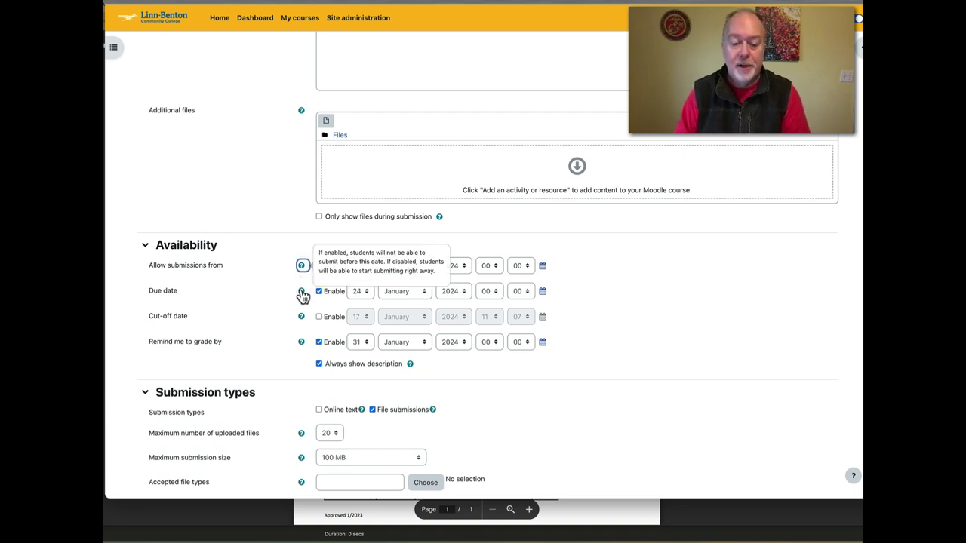
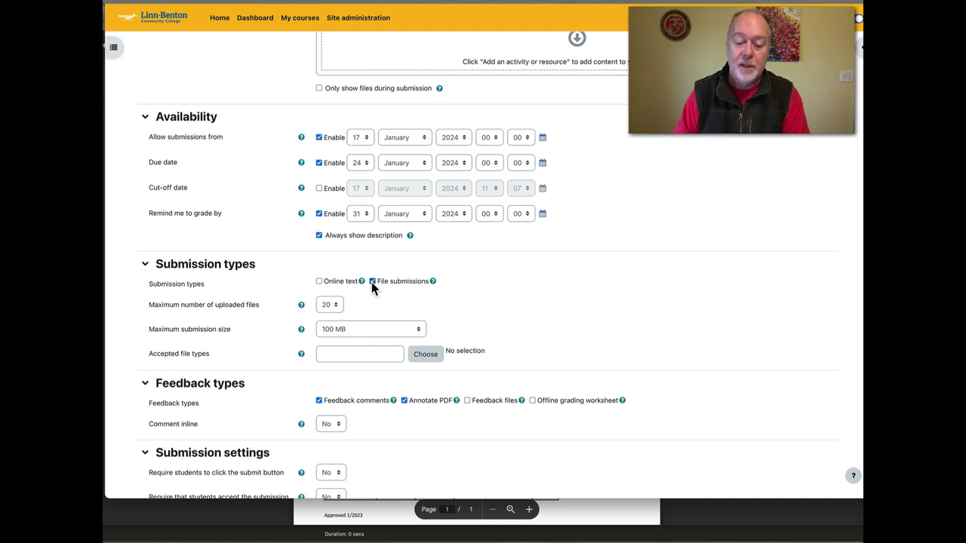
Try different combinations of the Online text and File submissions types, ending with only File submissions enabled.
left_click(318, 282)
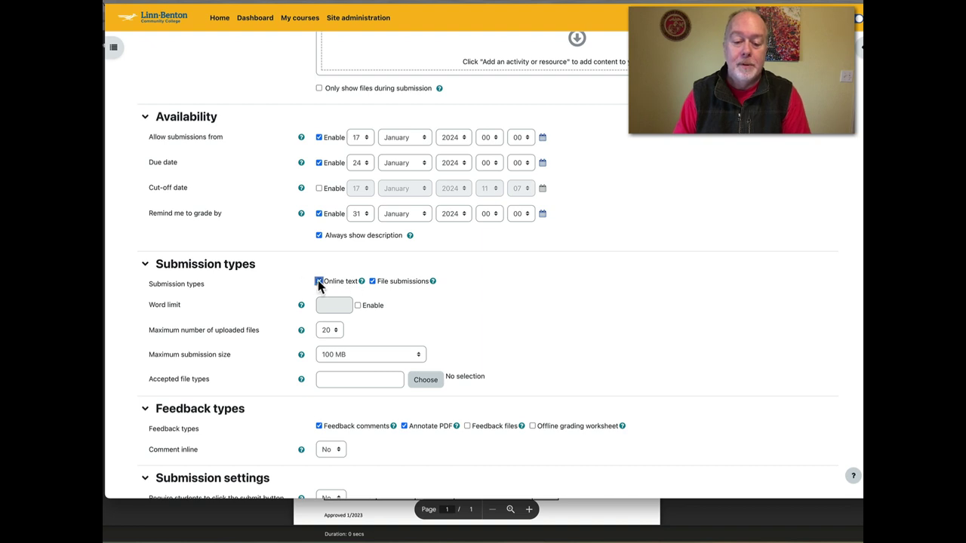
left_click(319, 282)
left_click(372, 281)
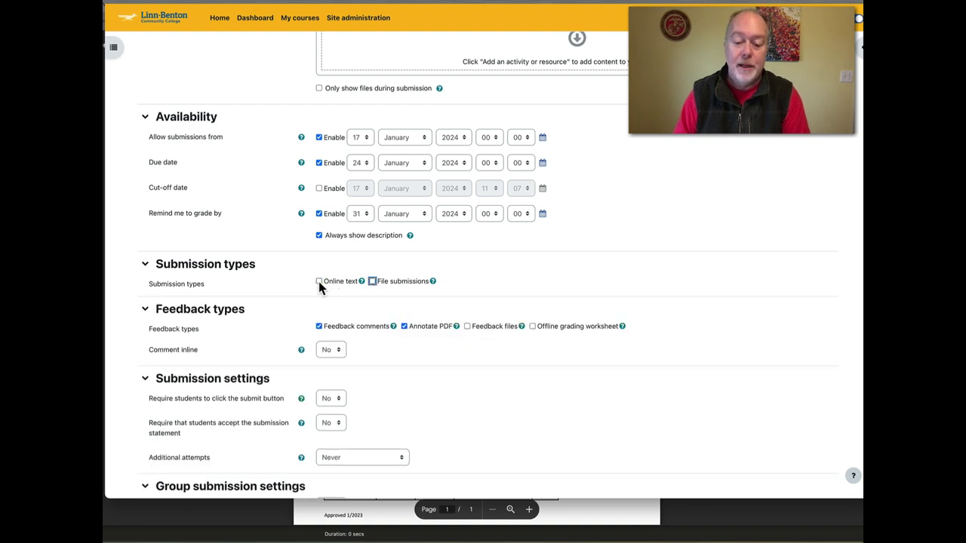
left_click(319, 280)
left_click(372, 281)
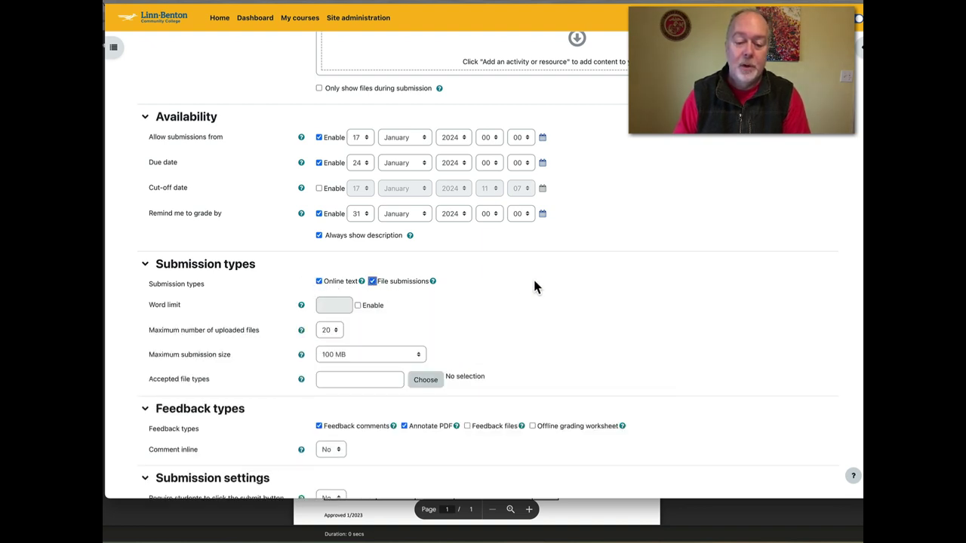
left_click(319, 281)
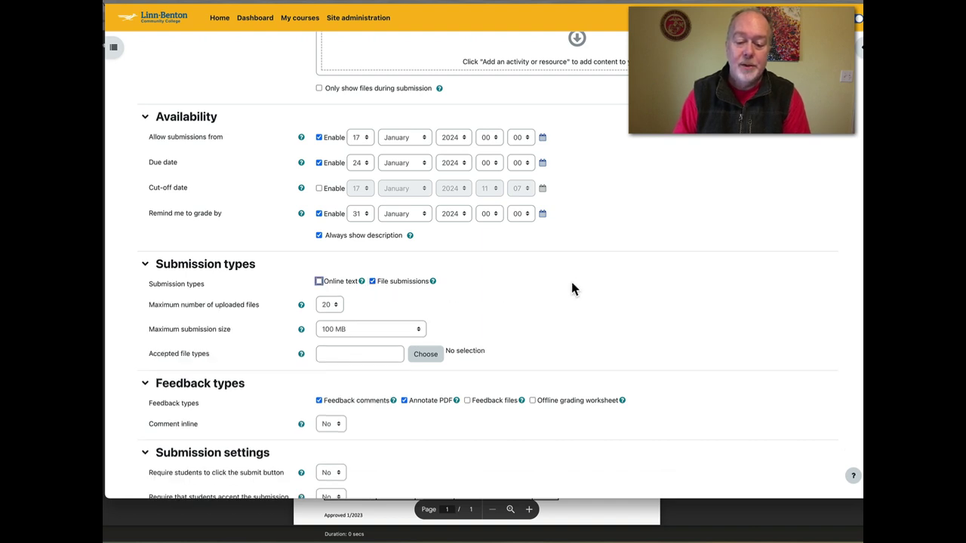
scroll(571, 280, "down", 2)
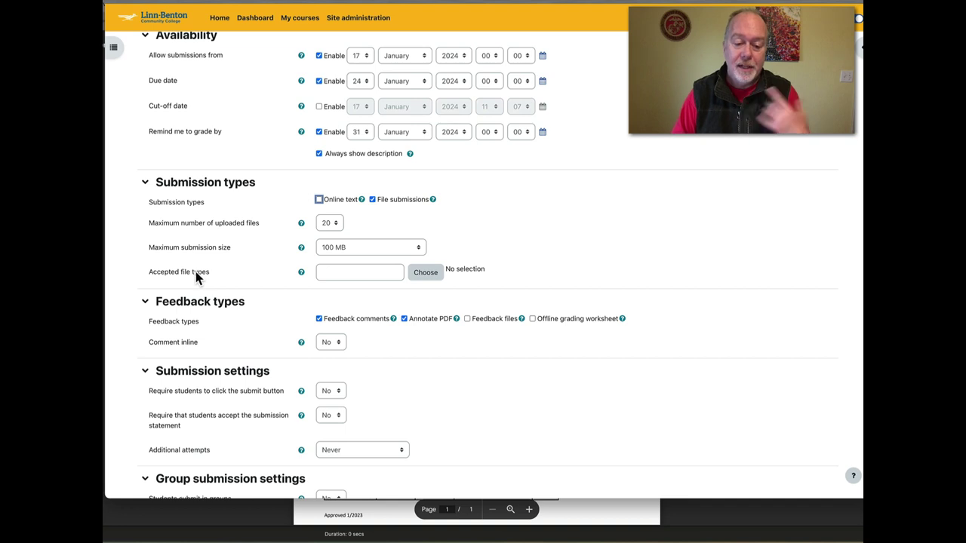
Choose PDF (.pdf), RTF (.rtf), Word 2007 (.docx) and Word (.doc) documents as accepted file types for submissions.
left_click(426, 273)
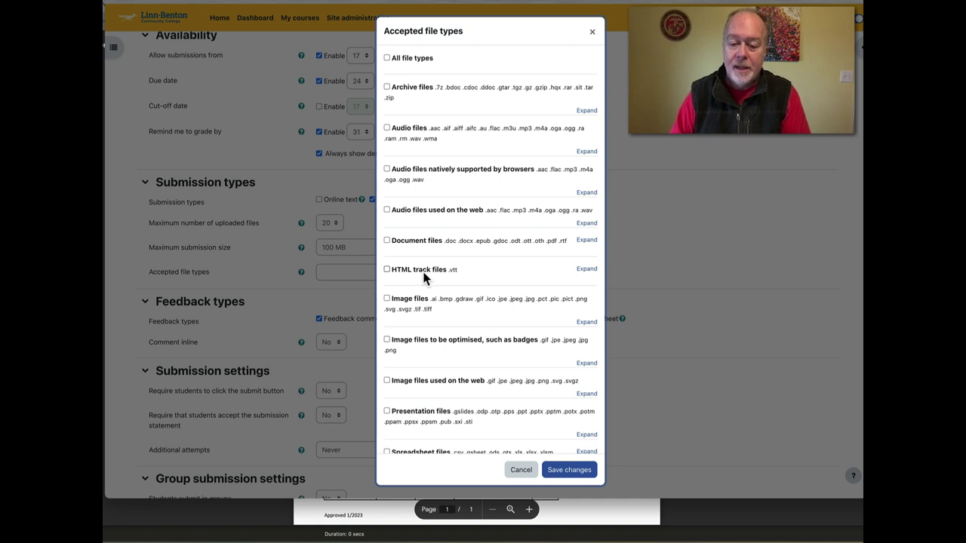
left_click(587, 241)
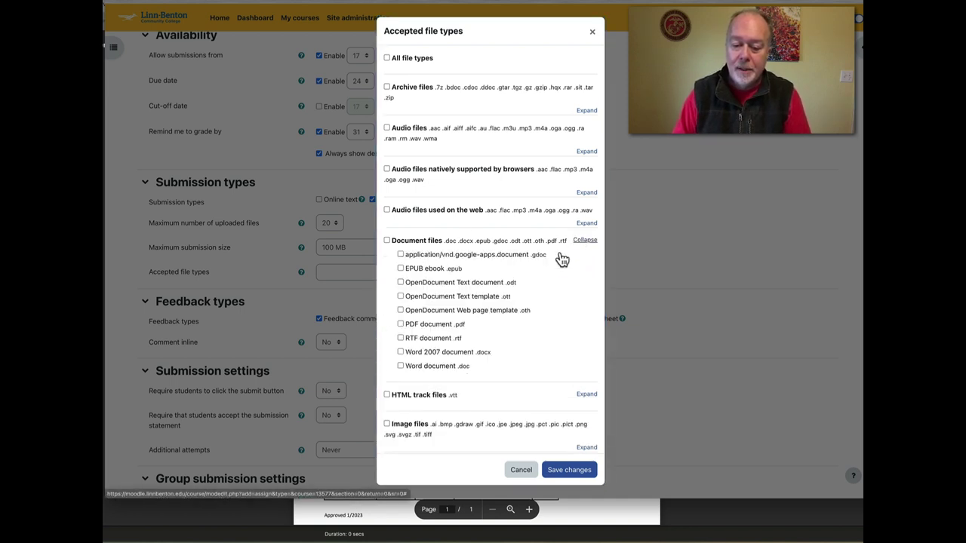
left_click(400, 324)
left_click(400, 338)
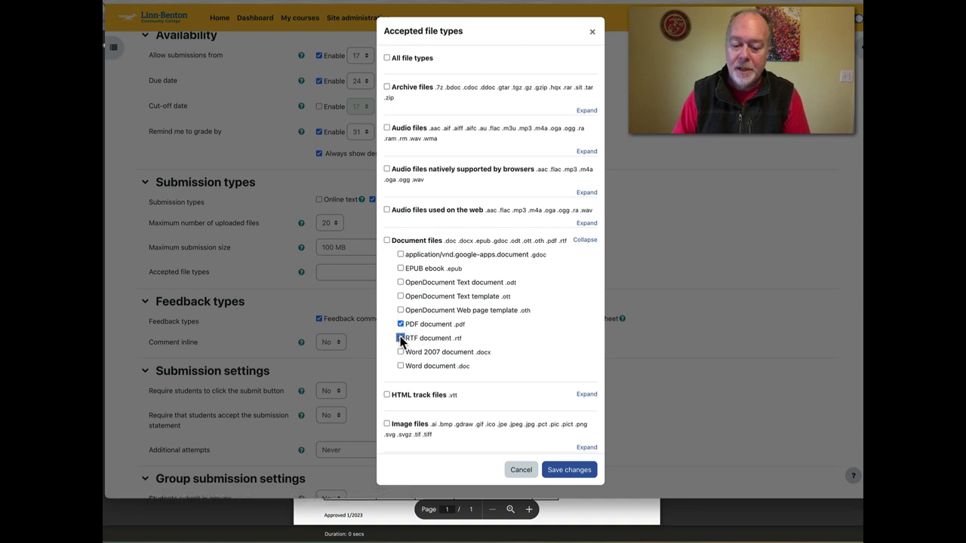
left_click(401, 353)
left_click(400, 366)
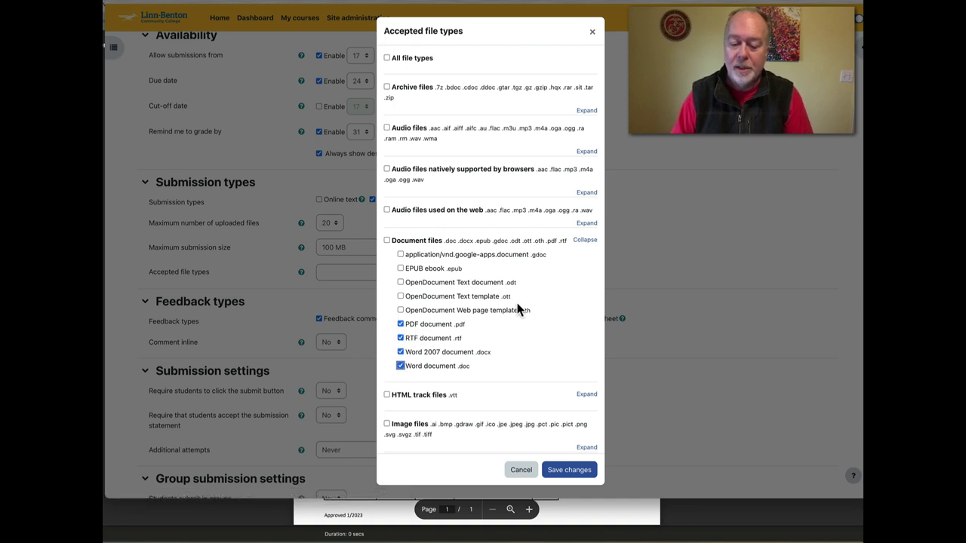
Add the image types JPEG (.jpe, .jpeg, .jpg) and PNG (.png) to the accepted file types and save the selection.
scroll(527, 300, "down", 3)
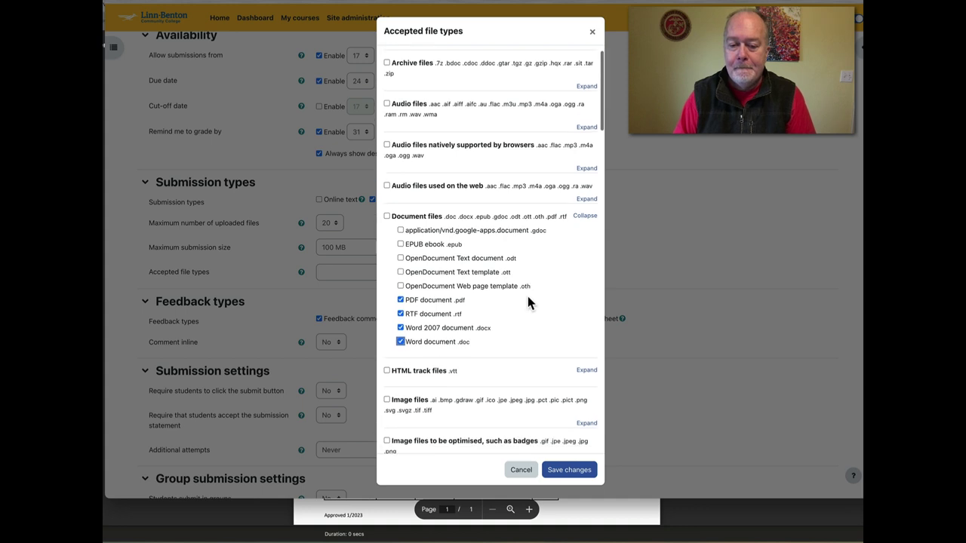
scroll(528, 300, "down", 1)
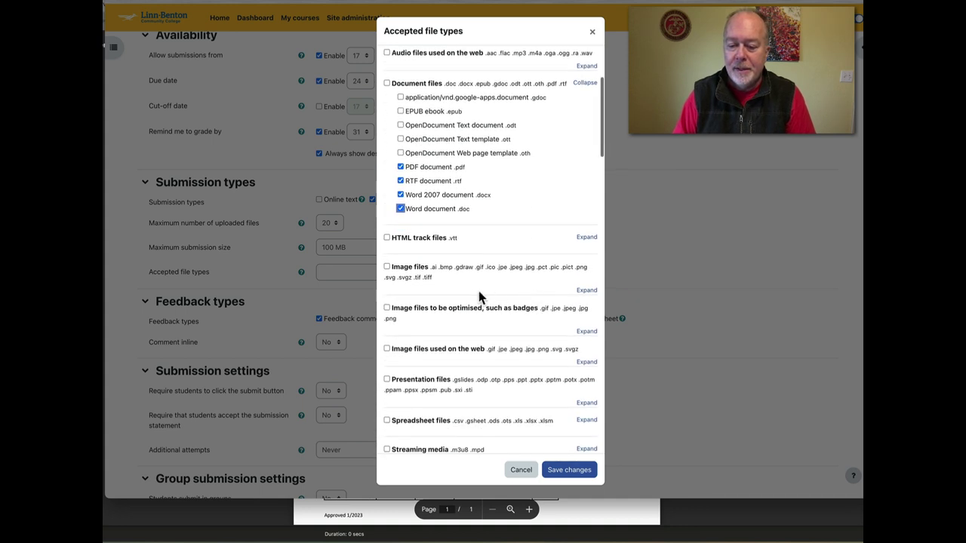
left_click(586, 291)
scroll(515, 300, "down", 4)
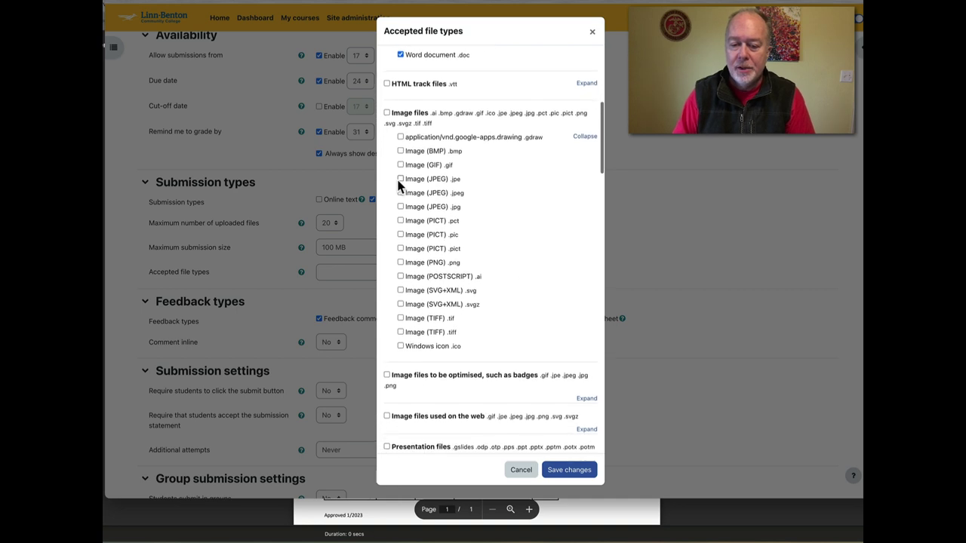
left_click(400, 179)
left_click(400, 193)
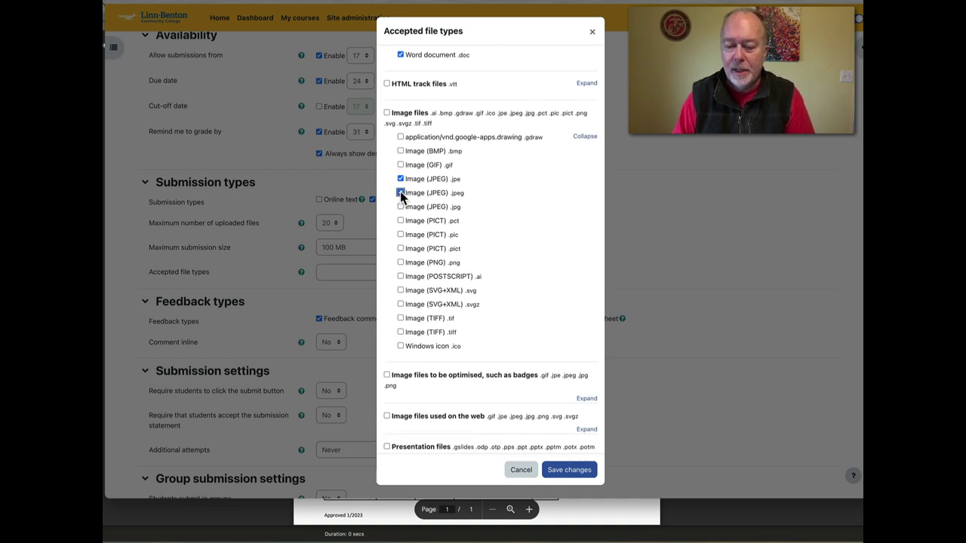
left_click(400, 206)
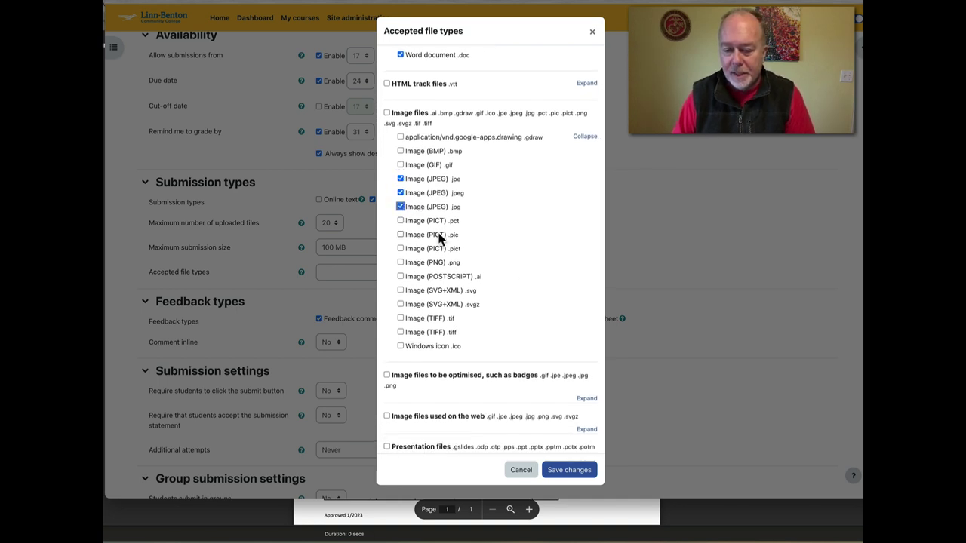
left_click(401, 263)
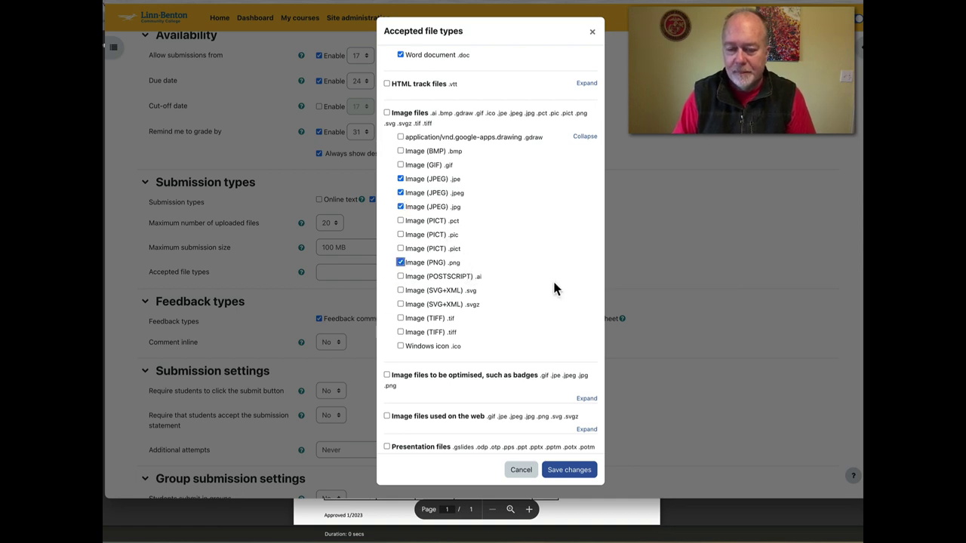
scroll(553, 283, "up", 3)
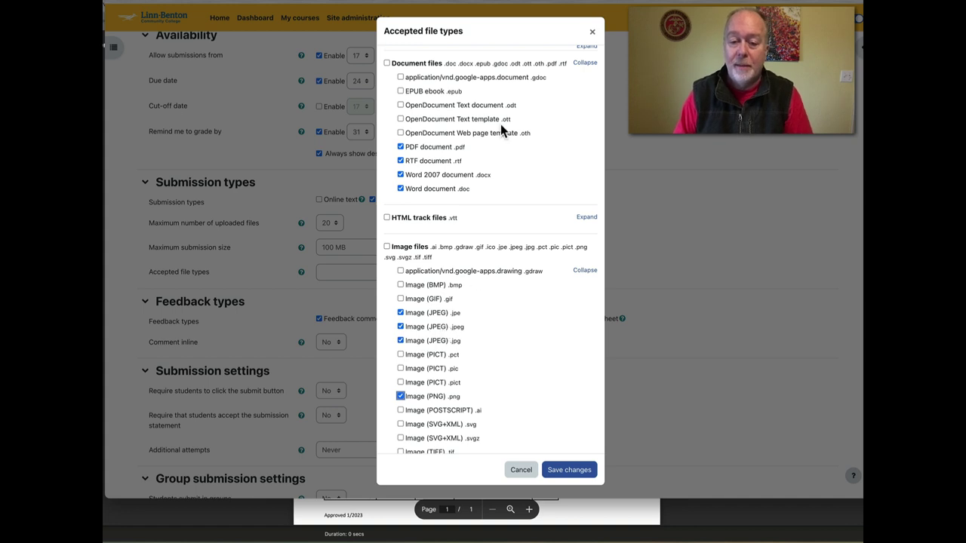
scroll(501, 128, "up", 2)
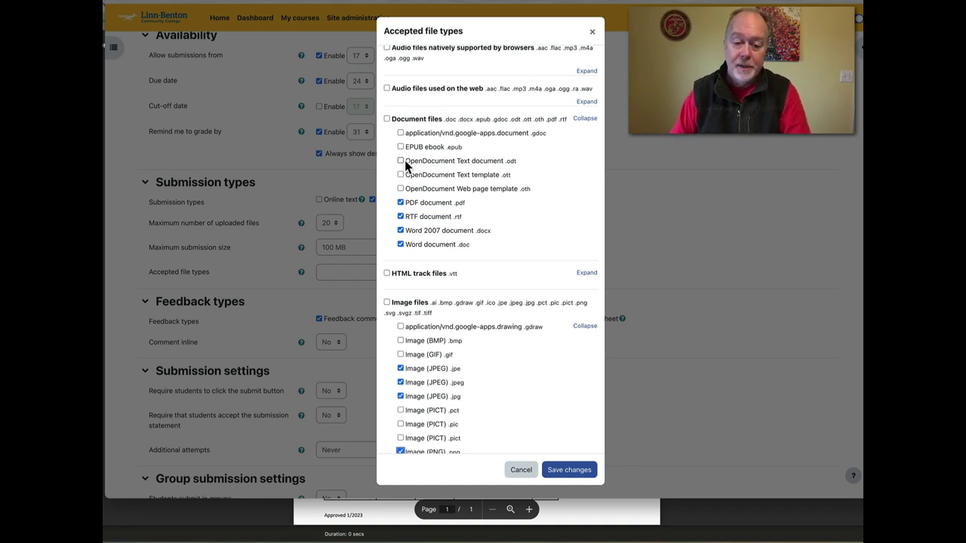
scroll(414, 221, "down", 5)
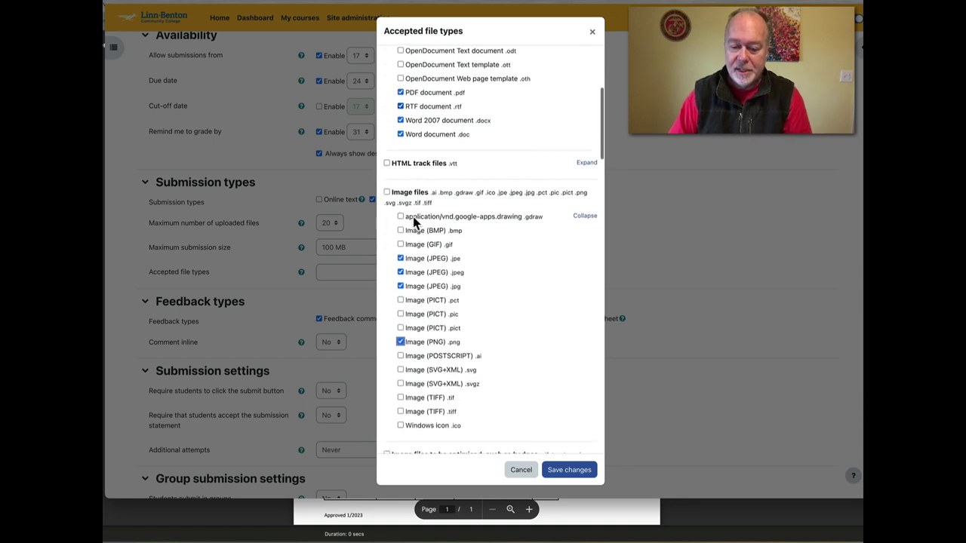
left_click(568, 470)
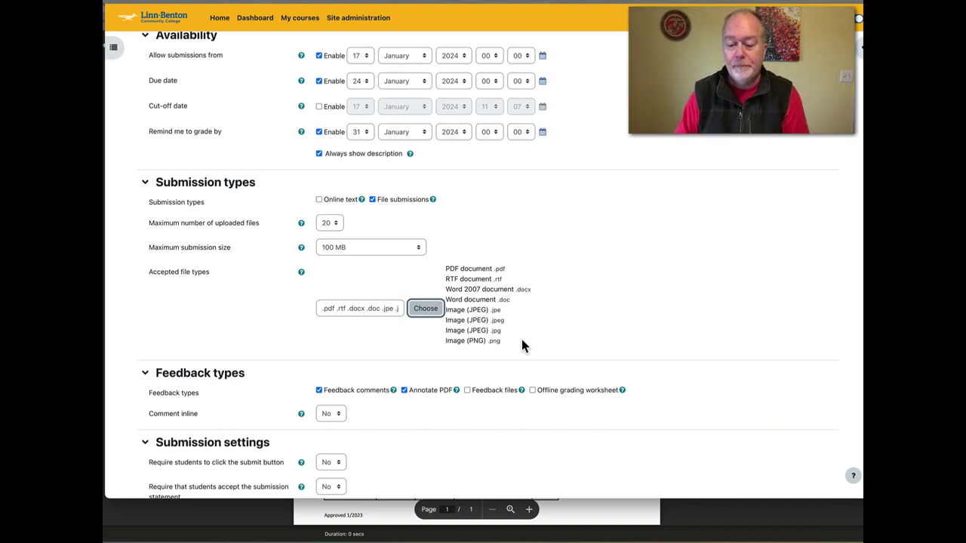
Review the Feedback types and read the help for Annotate PDF.
scroll(557, 340, "down", 3)
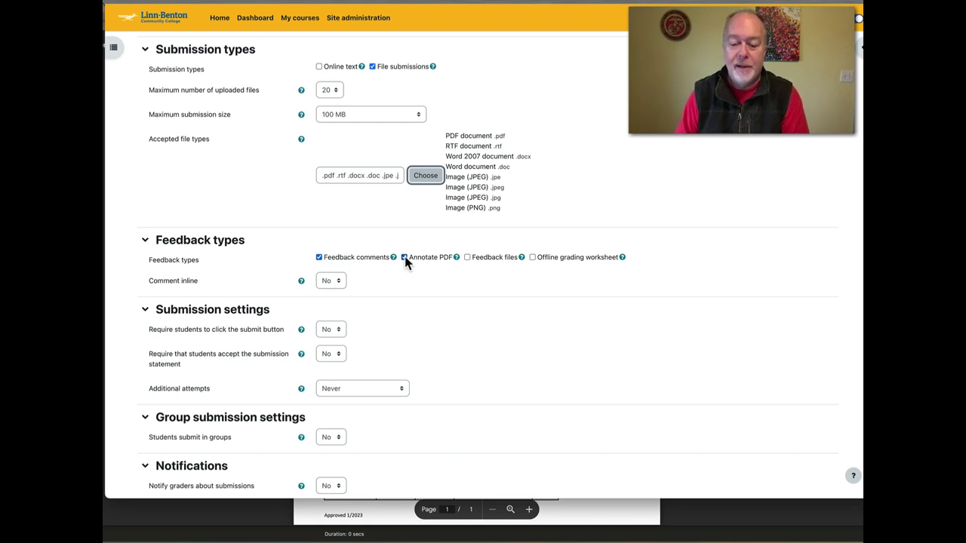
left_click(458, 259)
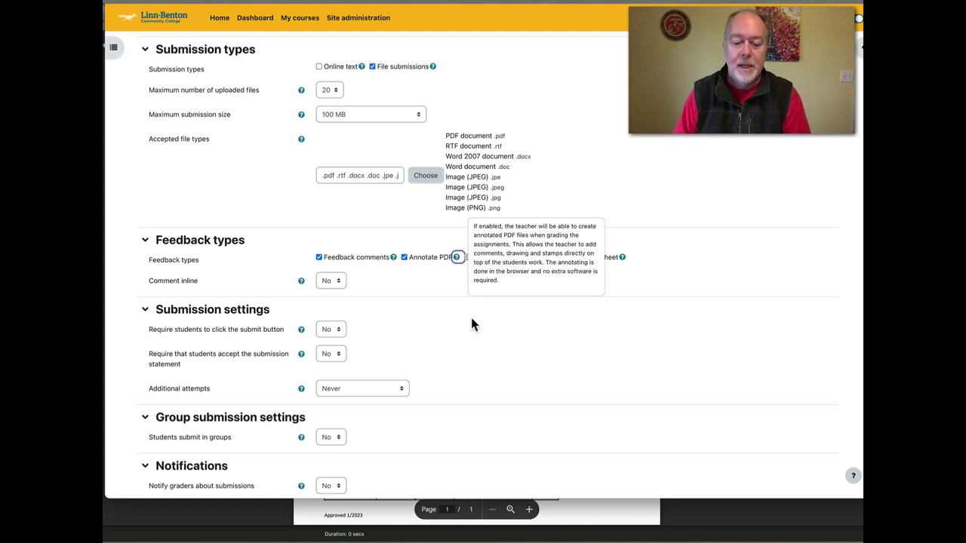
scroll(474, 319, "down", 3)
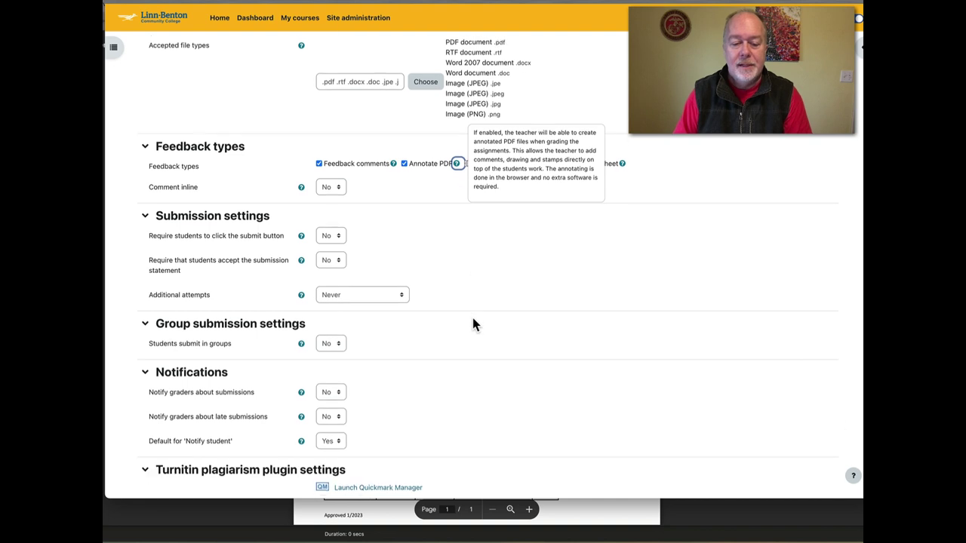
scroll(473, 324, "down", 1)
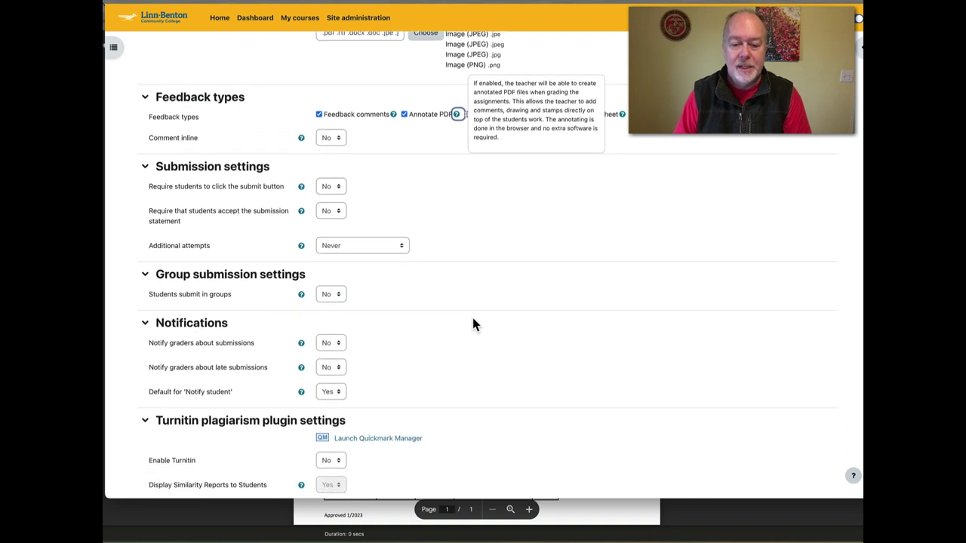
left_click(451, 200)
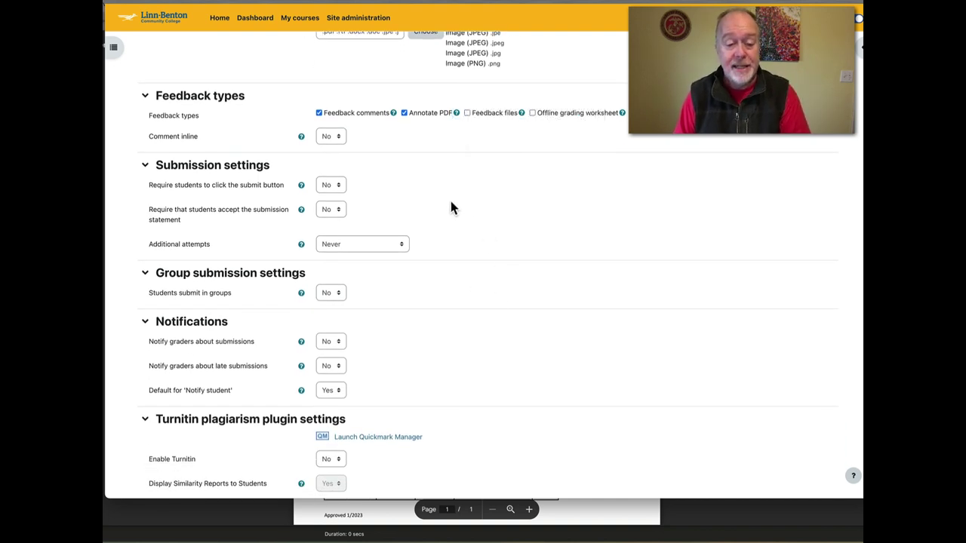
Review the Submission settings, reading the help for the submit button requirement, the submission statement and Additional attempts.
left_click(339, 191)
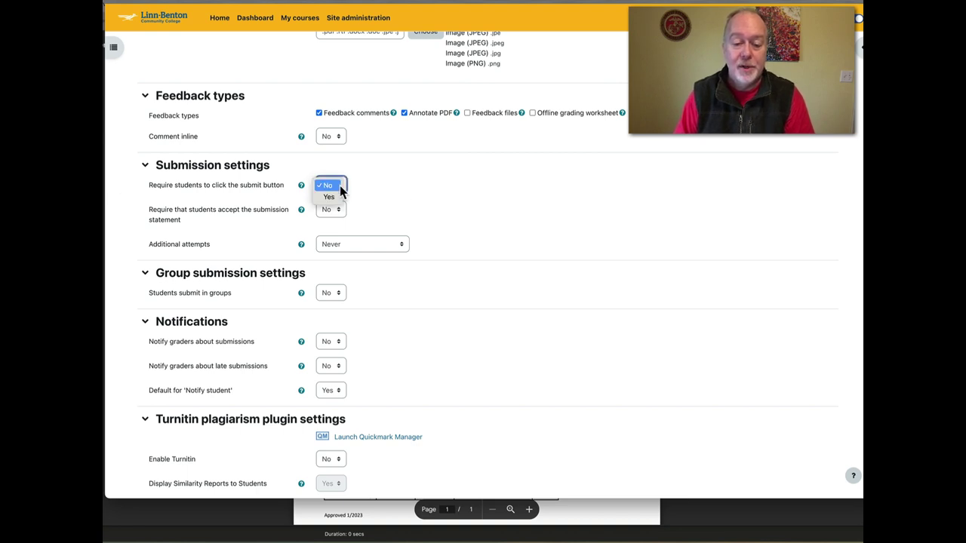
left_click(369, 185)
left_click(301, 187)
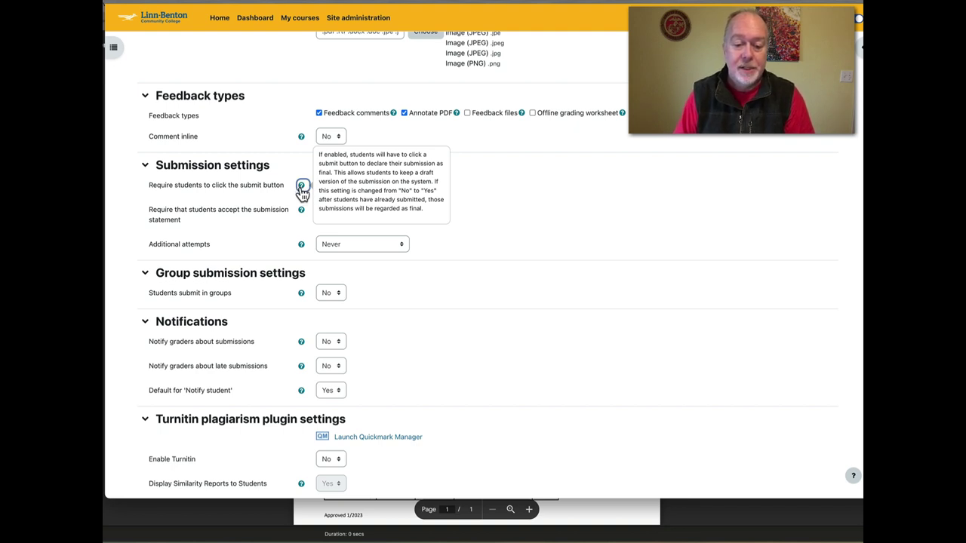
left_click(302, 212)
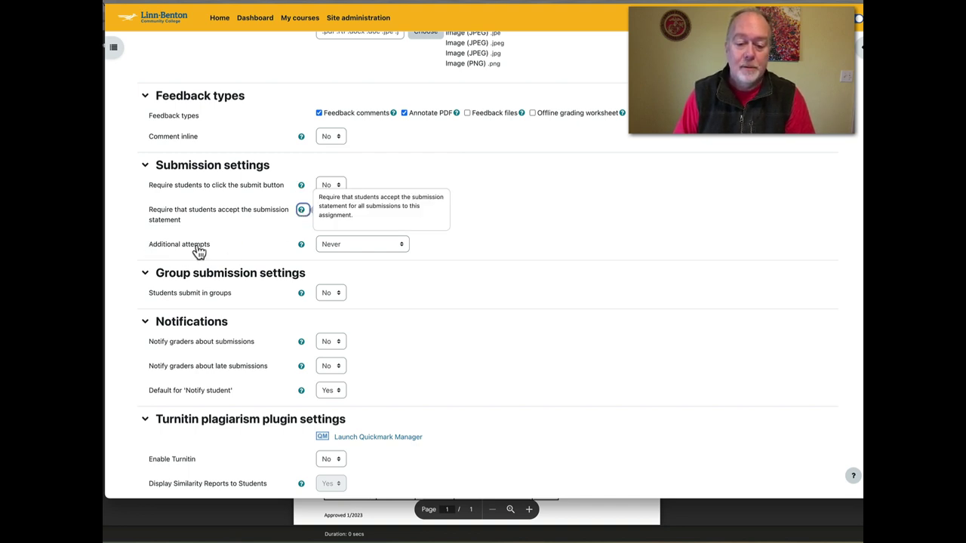
left_click(302, 246)
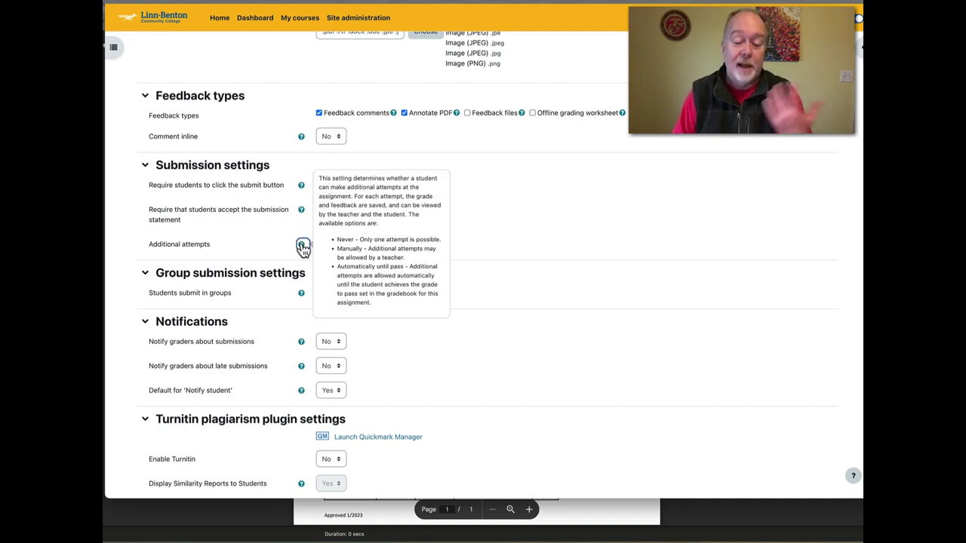
left_click(510, 225)
Review the group submission, notification and Turnitin plagiarism plugin settings, and view the options for Enable Turnitin.
scroll(510, 226, "down", 3)
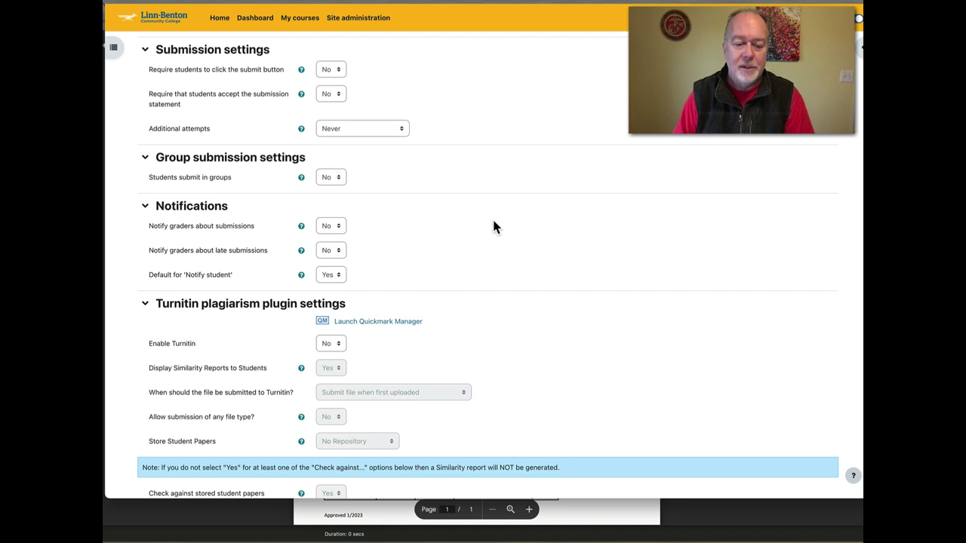
scroll(488, 229, "down", 1)
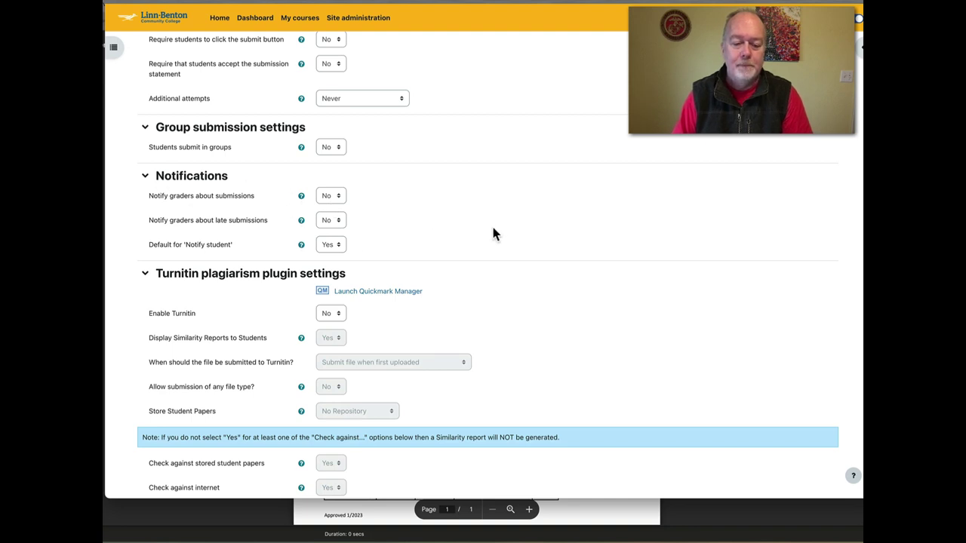
scroll(492, 234, "down", 1)
scroll(491, 234, "down", 5)
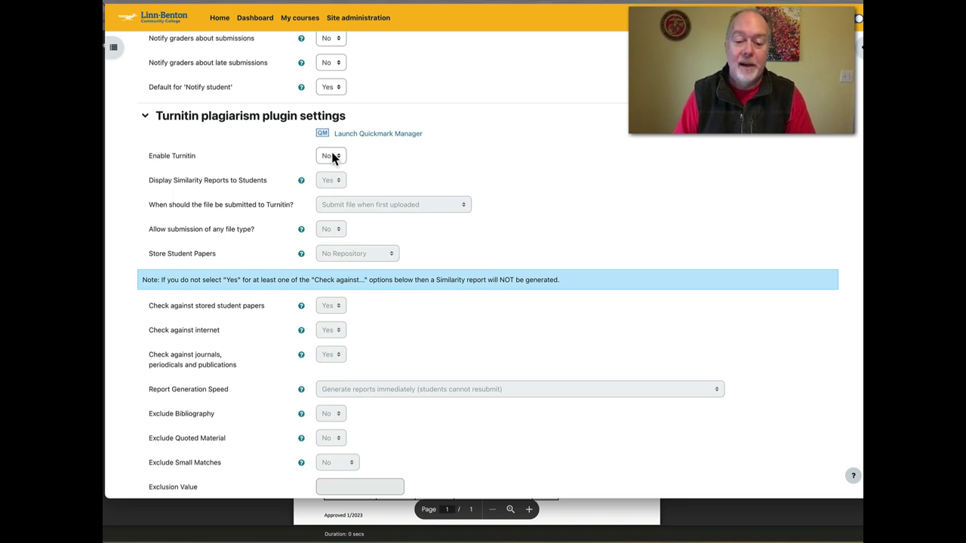
left_click(330, 157)
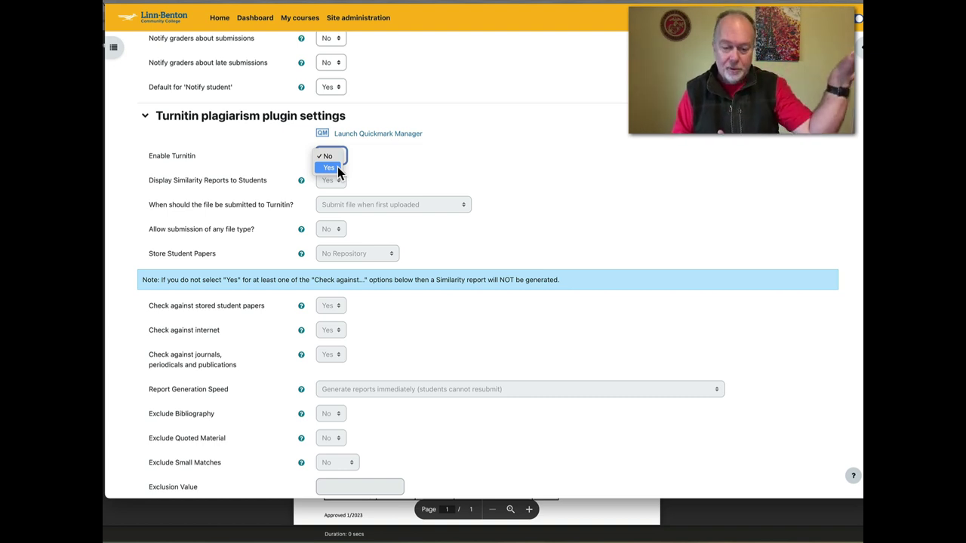
left_click(337, 172)
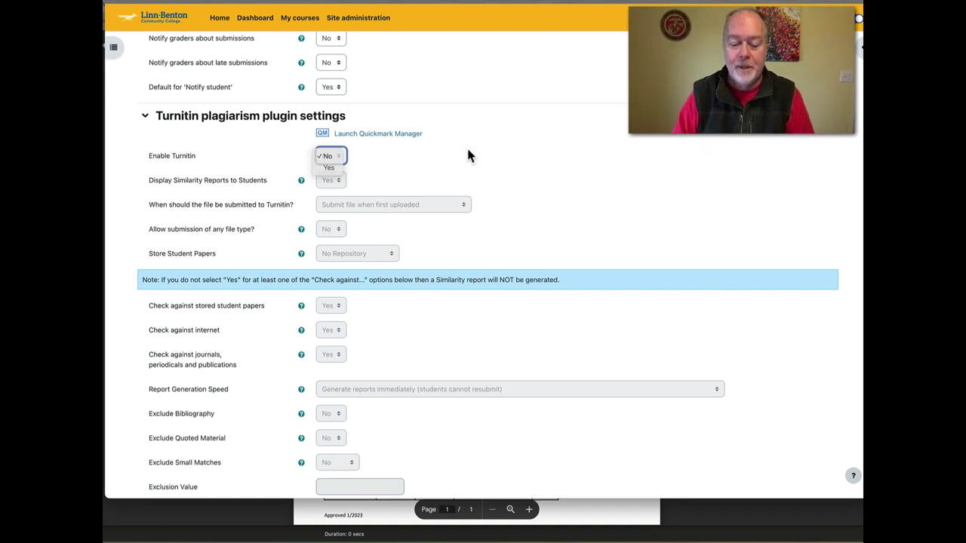
Set the assignment's maximum grade to 10 with the Point type, and view the available grading methods.
scroll(468, 153, "down", 5)
scroll(464, 161, "down", 6)
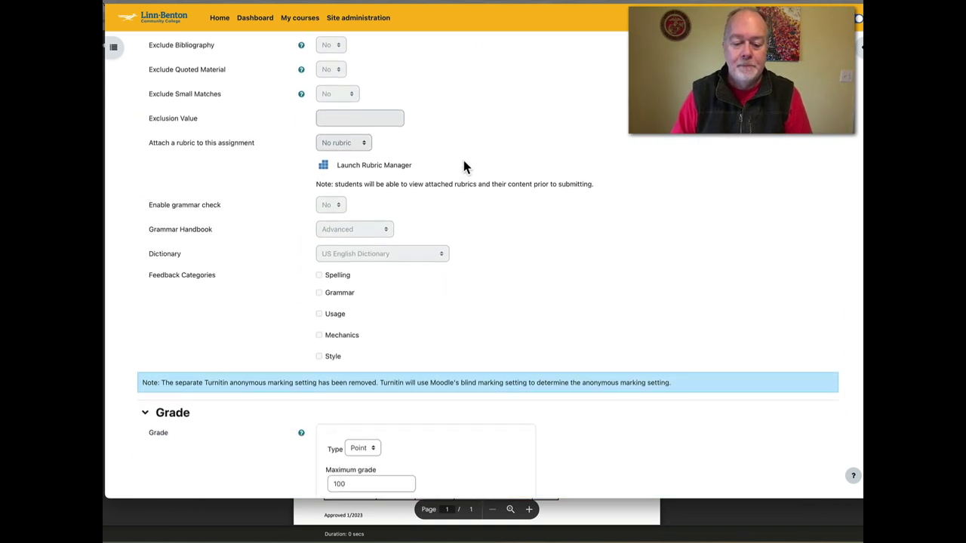
scroll(601, 277, "down", 3)
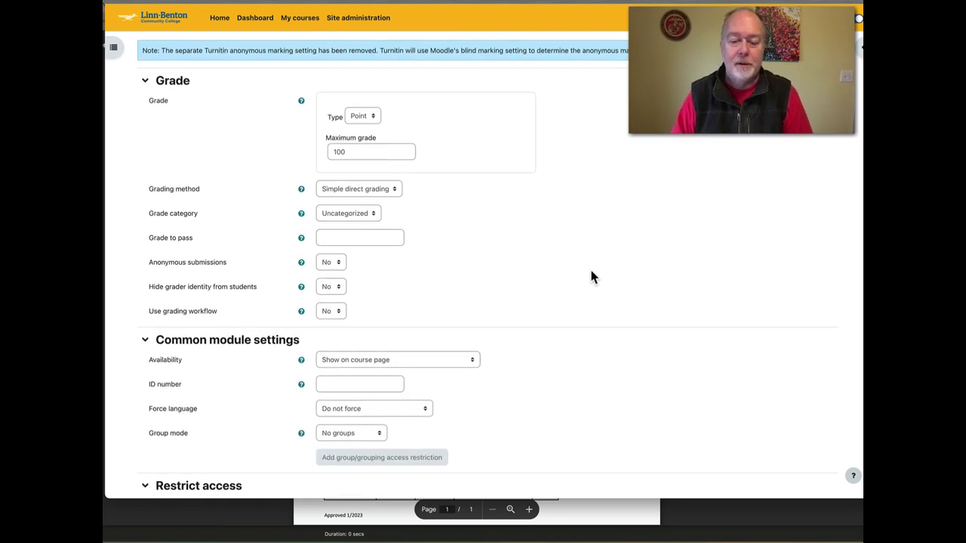
left_click(374, 119)
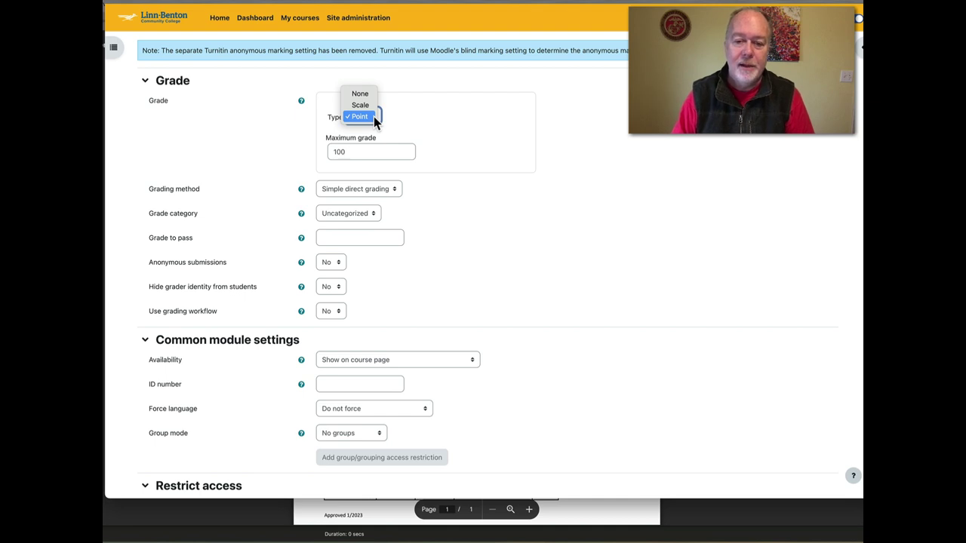
left_click(366, 151)
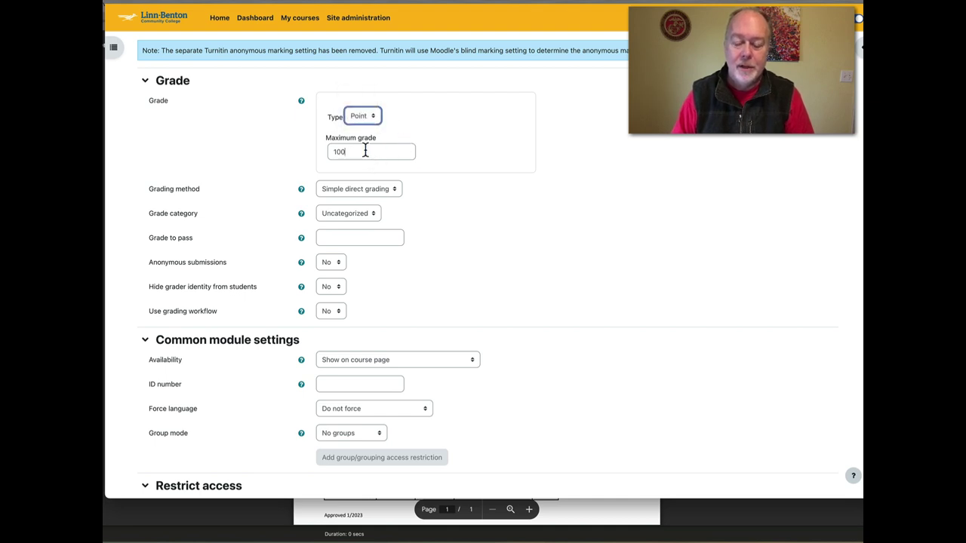
left_click(365, 151)
key("BackSpace")
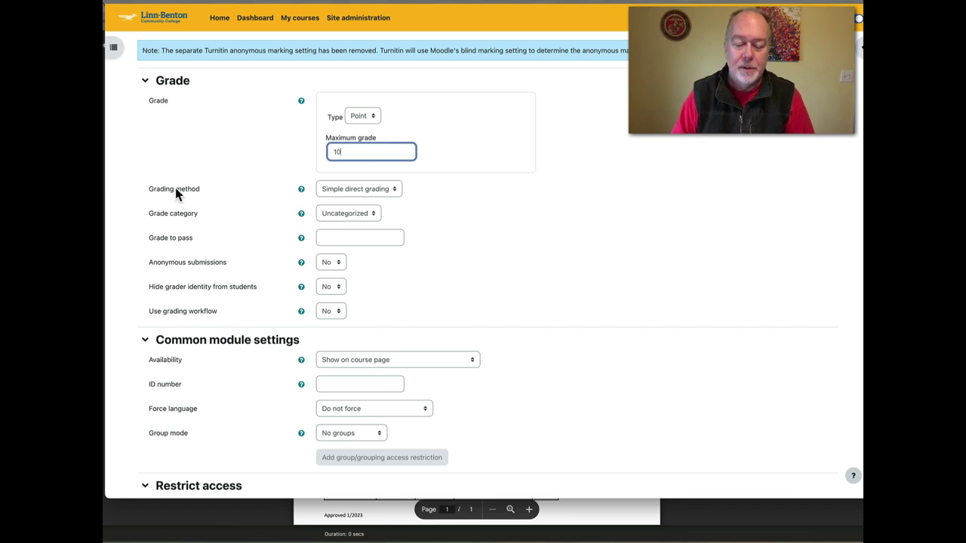
left_click(396, 190)
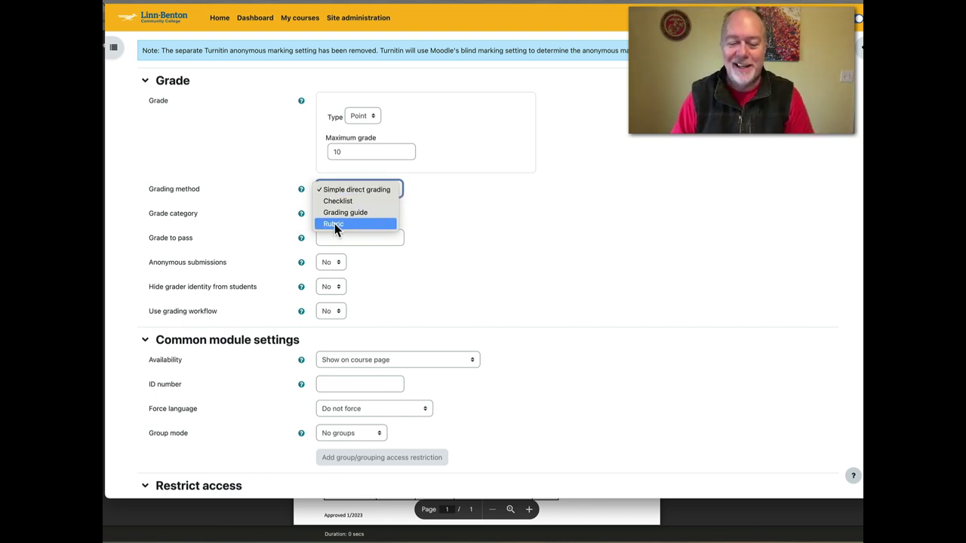
left_click(477, 198)
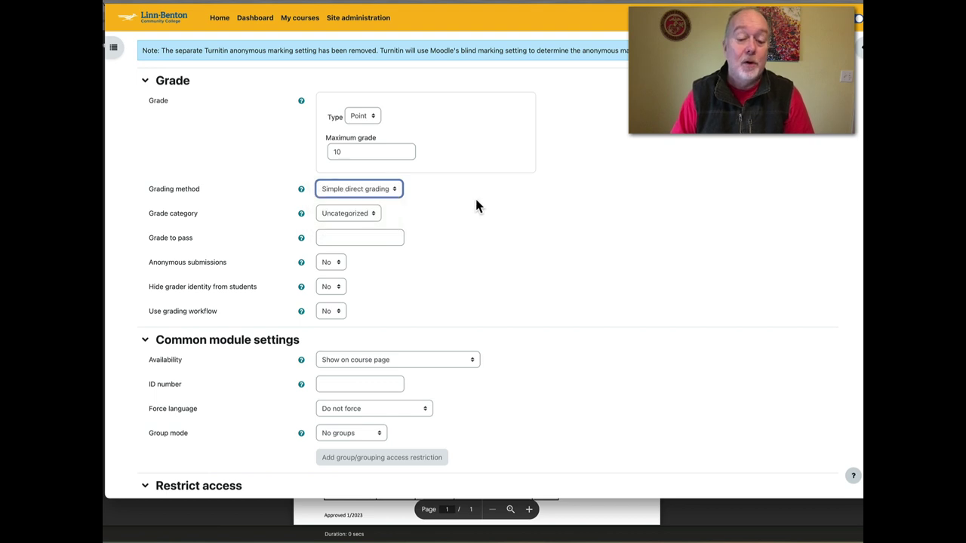
Assign the homework to the Assignments grade category and set its grade to pass to 7.
left_click(373, 215)
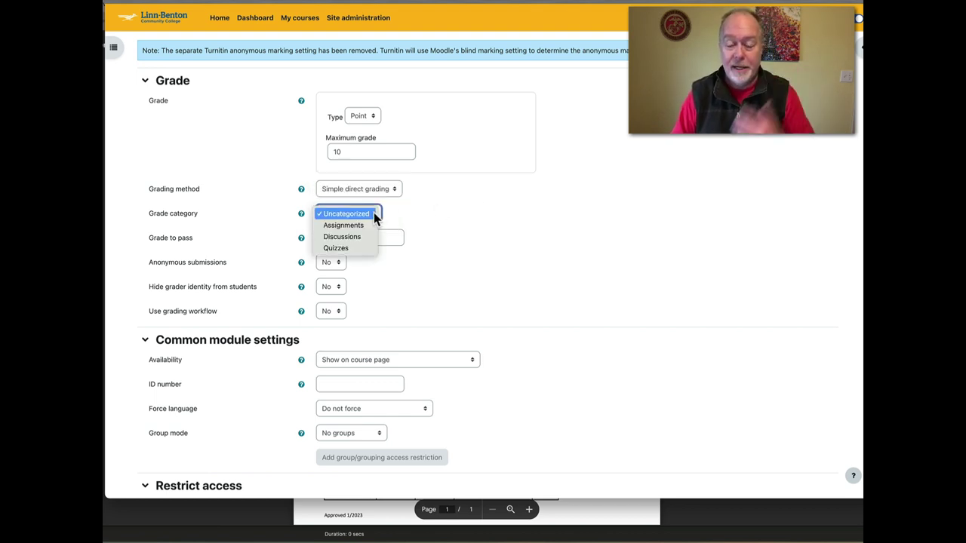
left_click(340, 226)
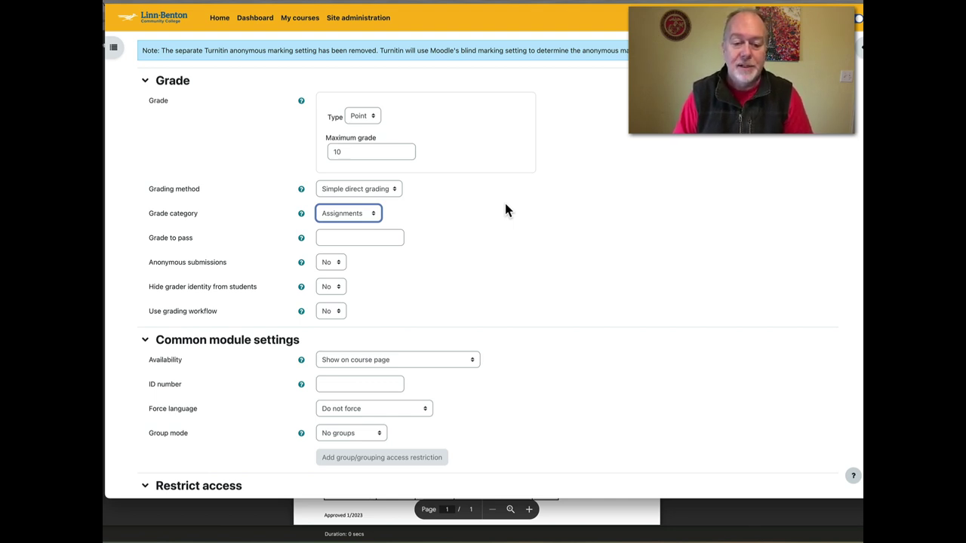
left_click(363, 151)
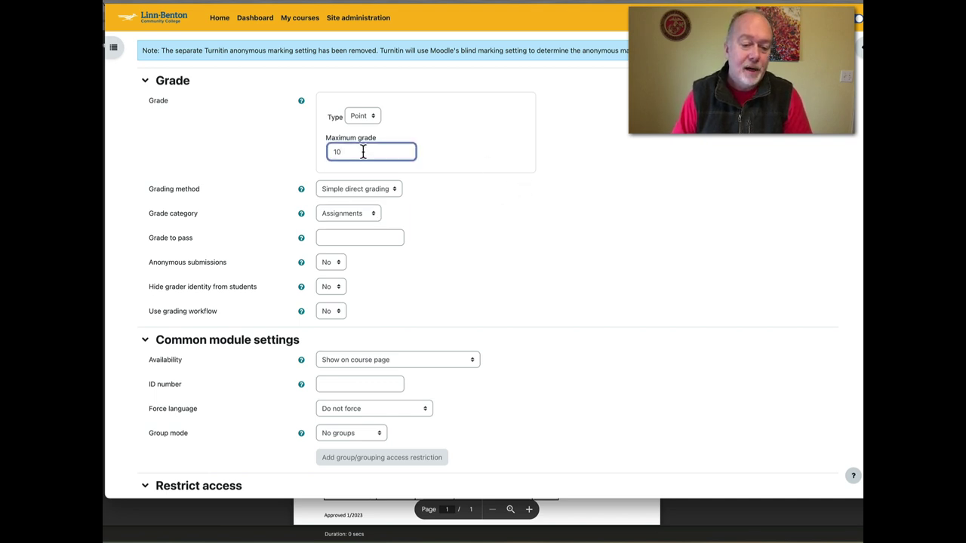
left_click(337, 237)
type("7")
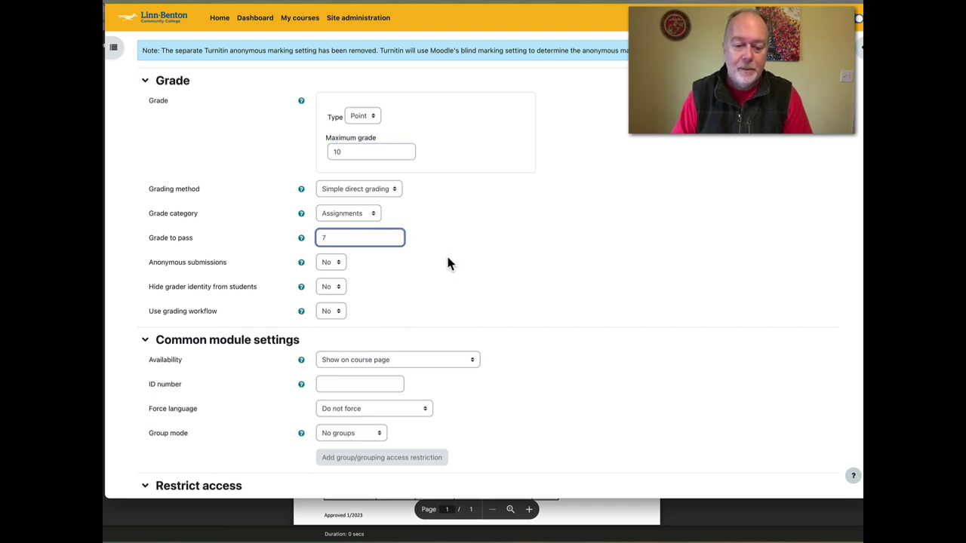
Review the assignment form from the description's reading, lecture and discussion references through its dates, submission, Turnitin, grade and common module settings.
scroll(448, 263, "down", 2)
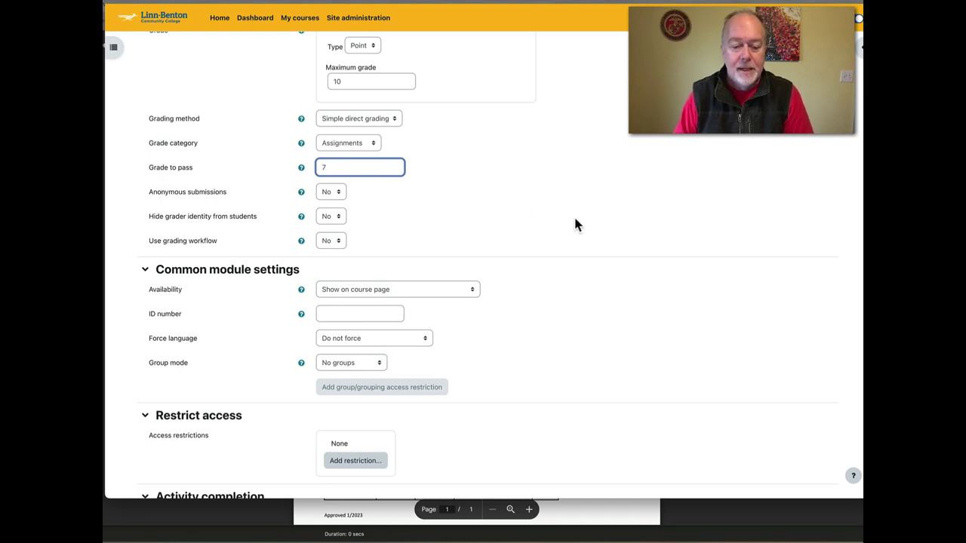
scroll(575, 225, "down", 6)
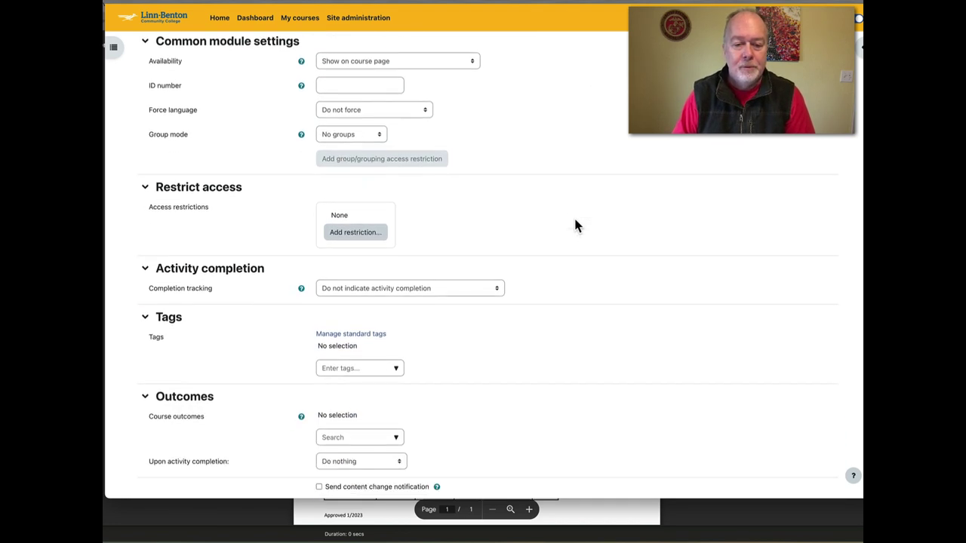
scroll(575, 225, "down", 1)
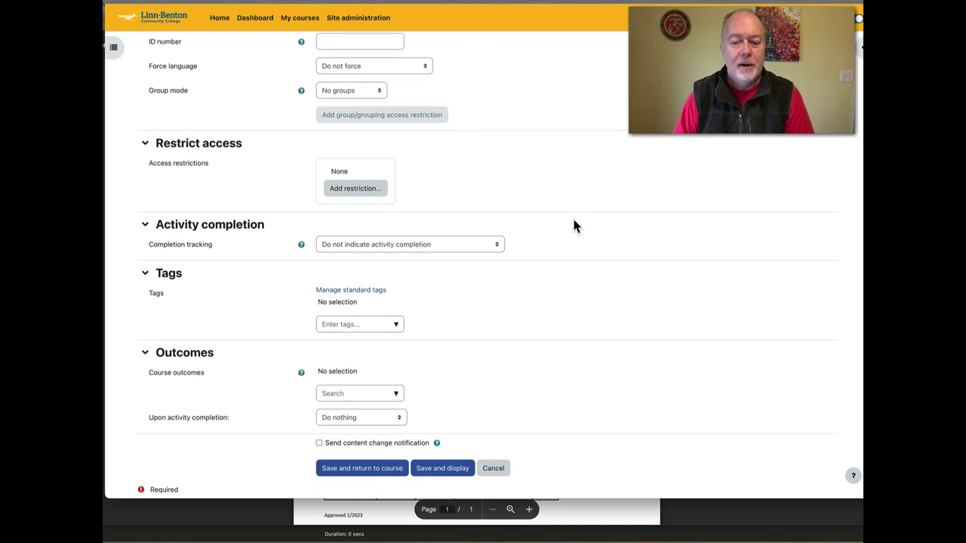
scroll(574, 202, "up", 20)
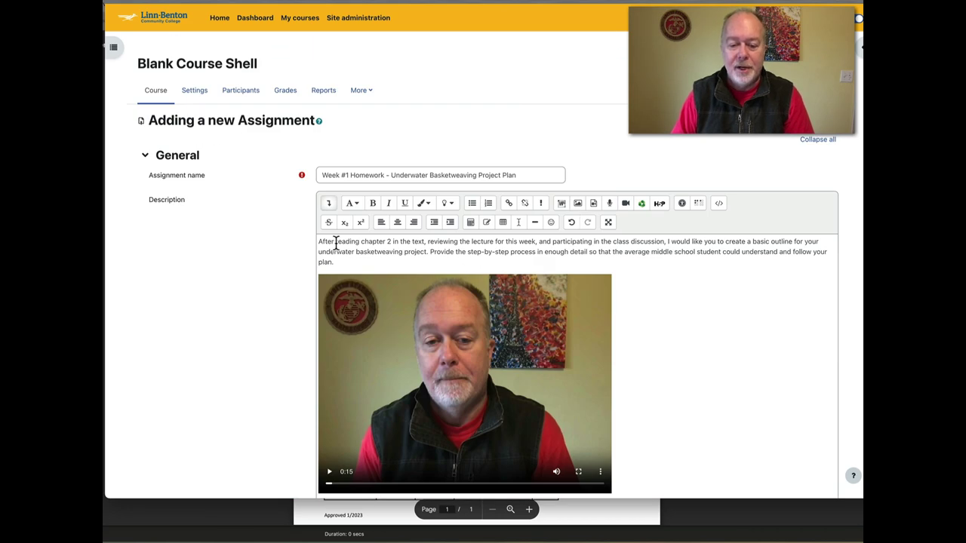
left_click_drag(335, 241, 662, 243)
left_click(429, 241)
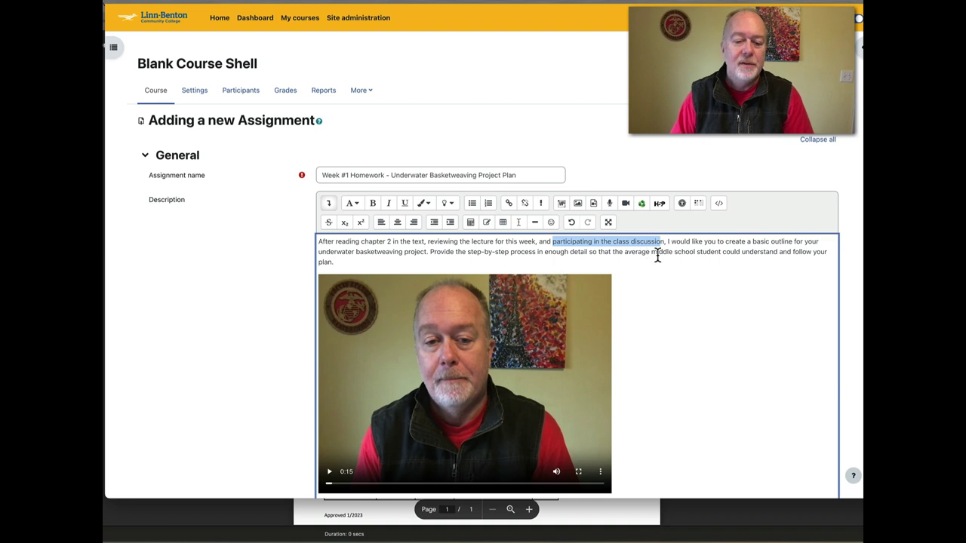
scroll(277, 330, "down", 10)
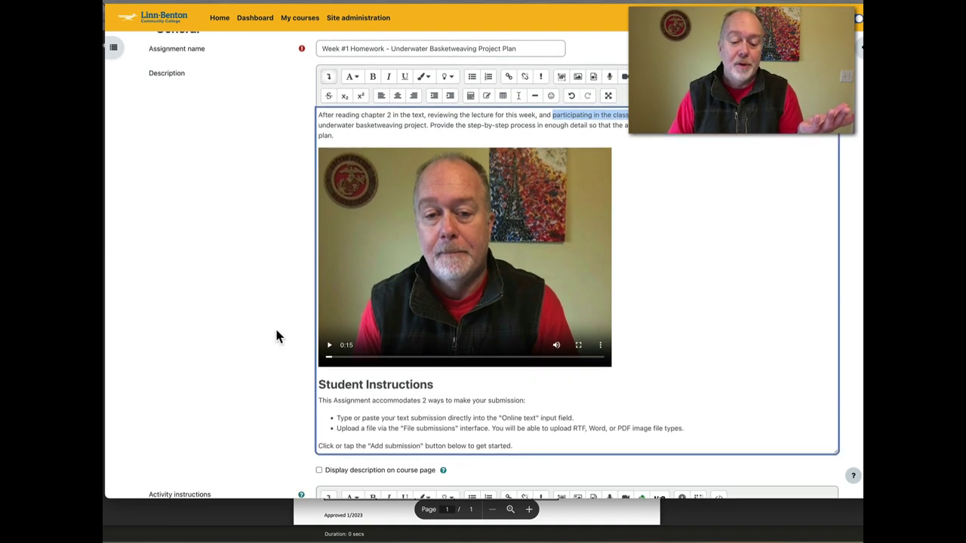
scroll(276, 338, "down", 7)
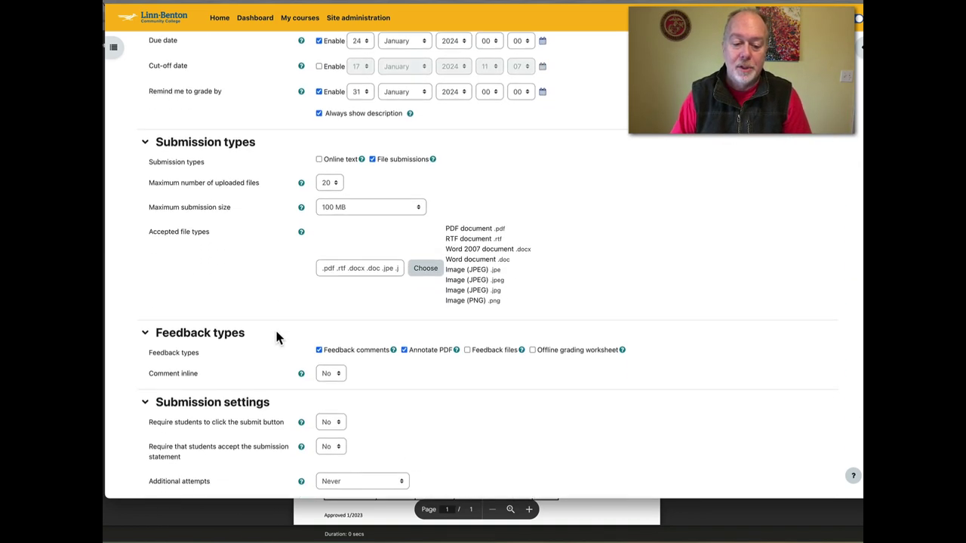
scroll(276, 338, "down", 8)
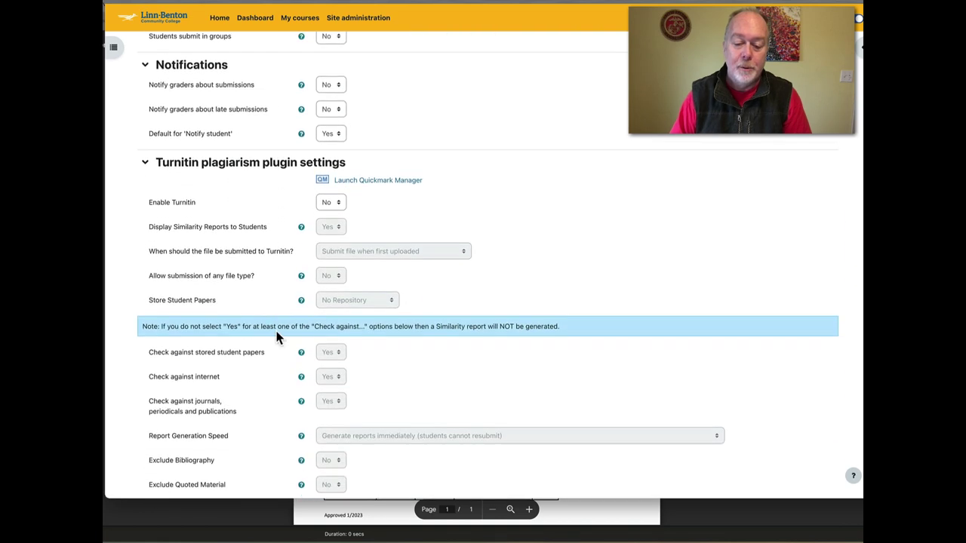
scroll(276, 337, "down", 2)
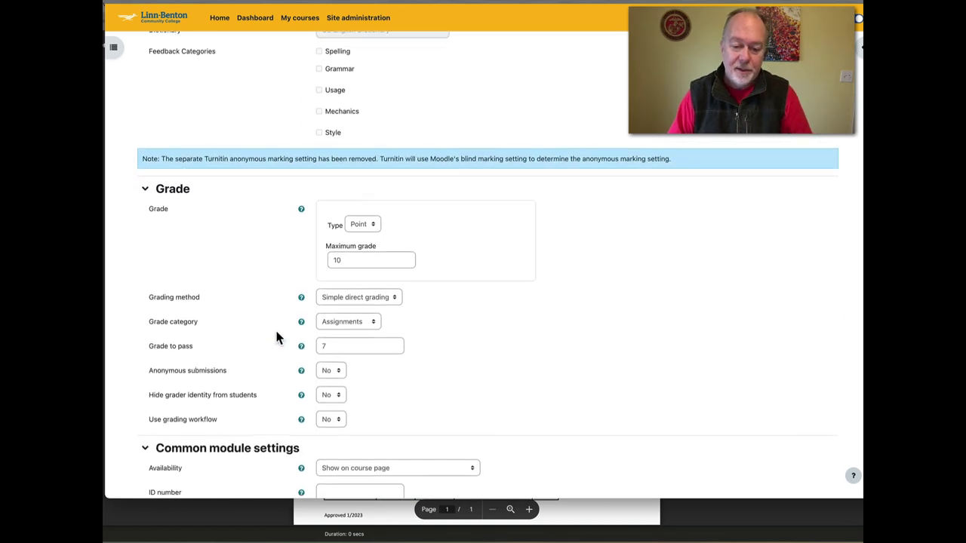
scroll(639, 297, "down", 5)
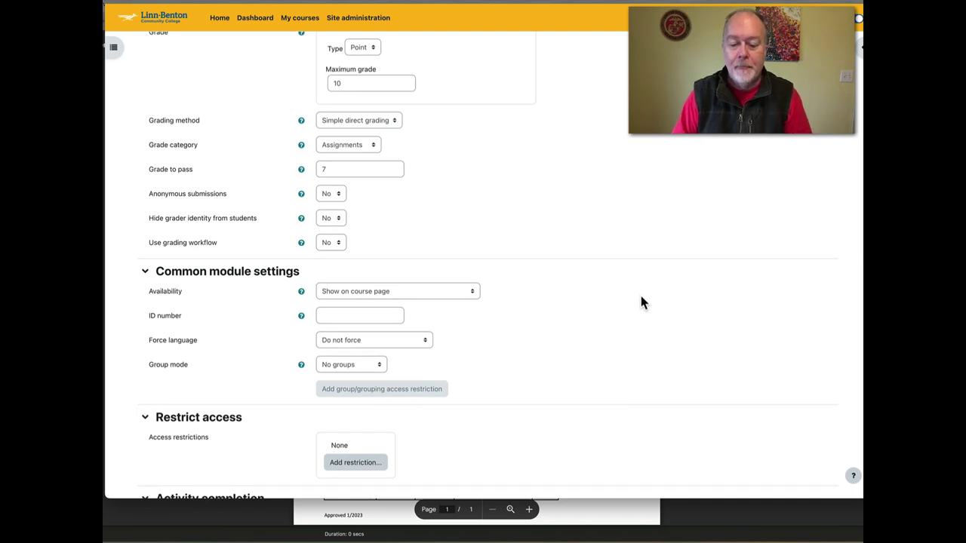
Add an Activity completion access restriction and view the activities it can depend on.
scroll(642, 302, "down", 5)
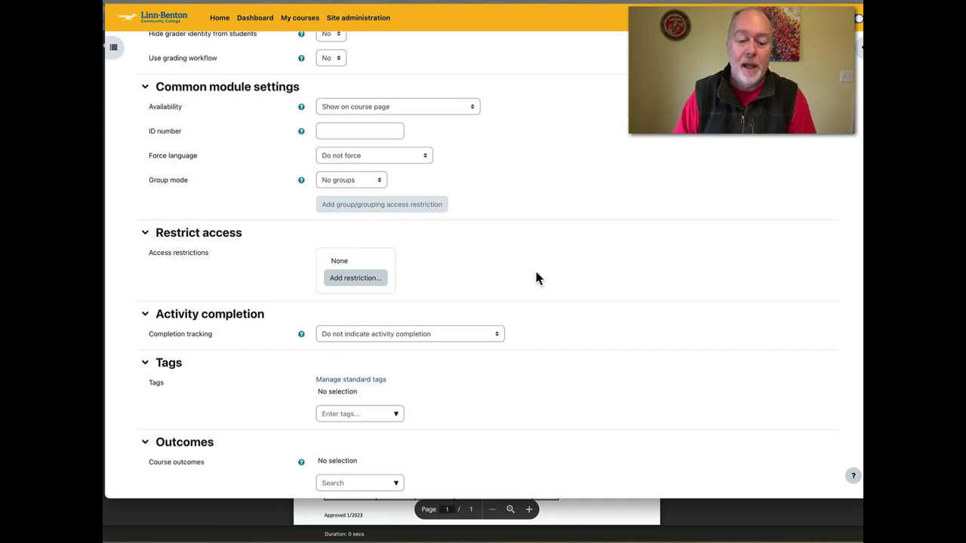
left_click(356, 279)
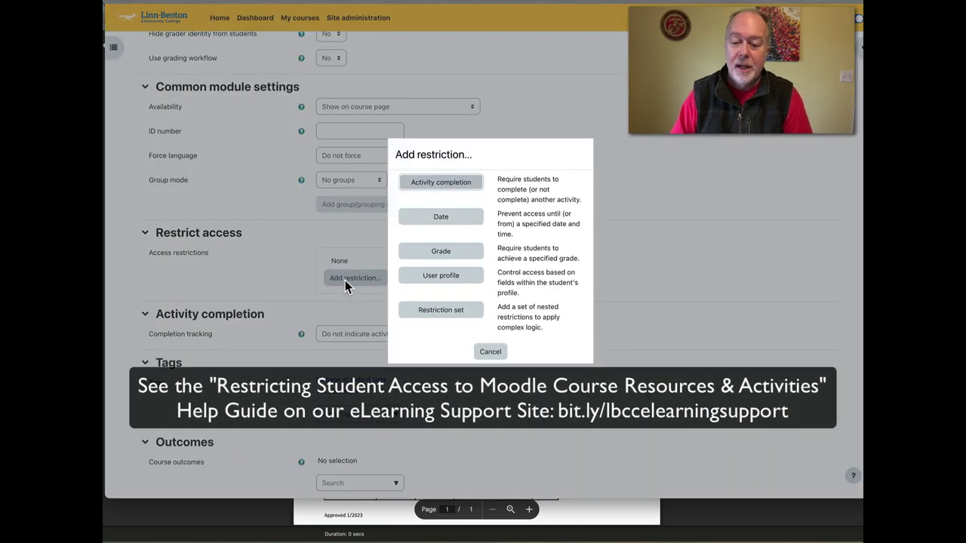
left_click(437, 187)
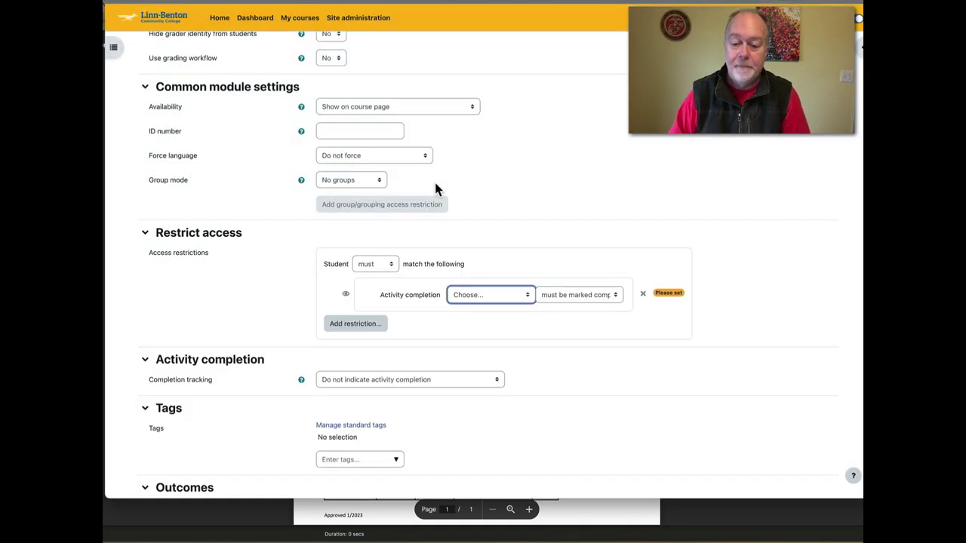
left_click(528, 298)
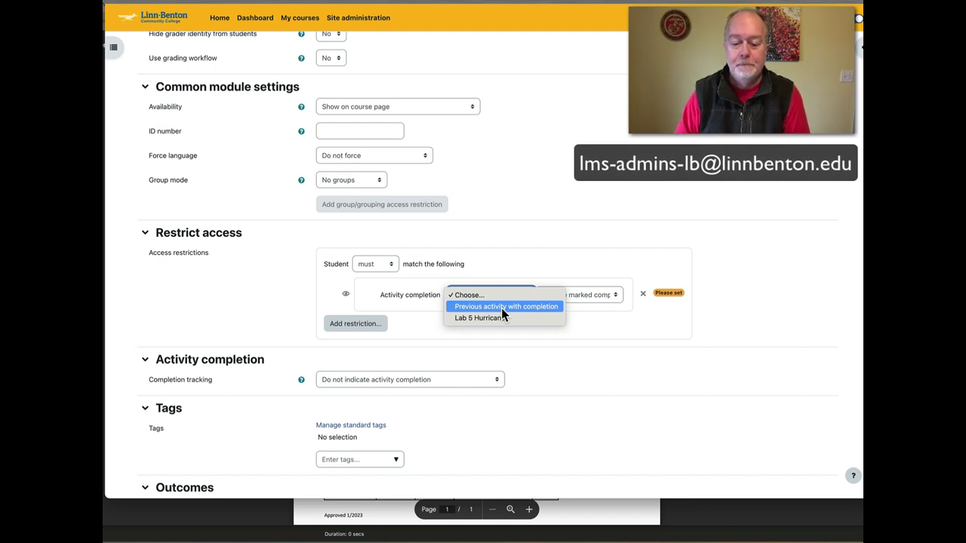
left_click(610, 329)
Set completion tracking to Show activity as complete when conditions are met, requiring students to receive a grade and a passing grade.
scroll(611, 335, "down", 3)
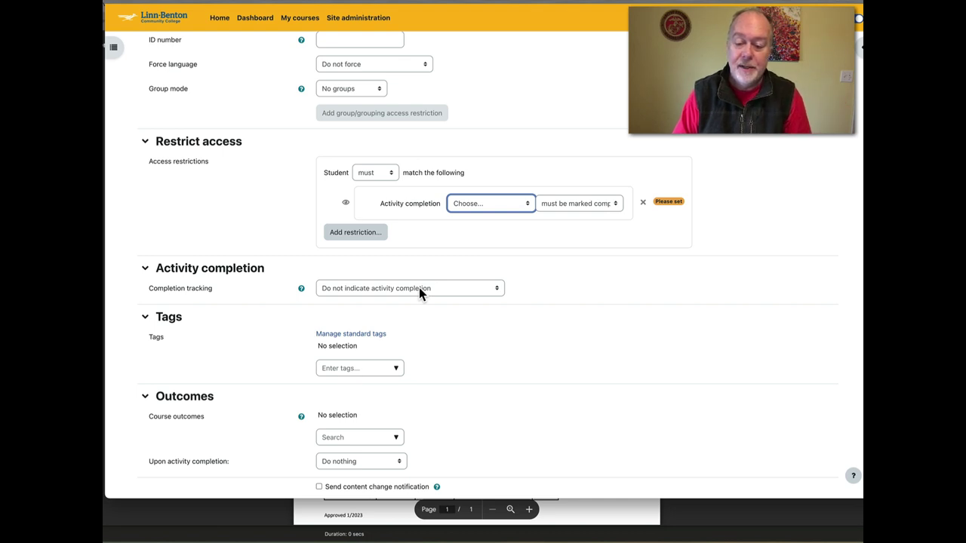
left_click(497, 292)
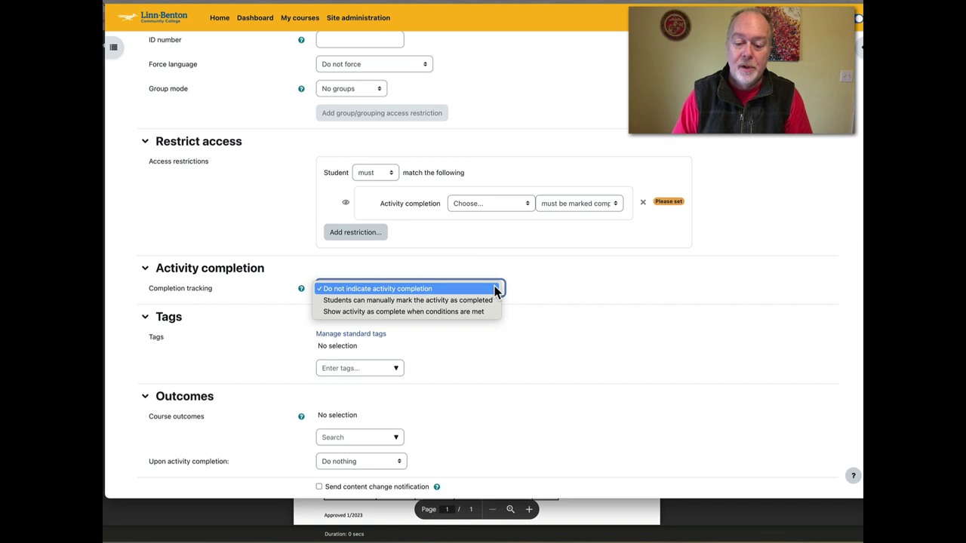
left_click(435, 310)
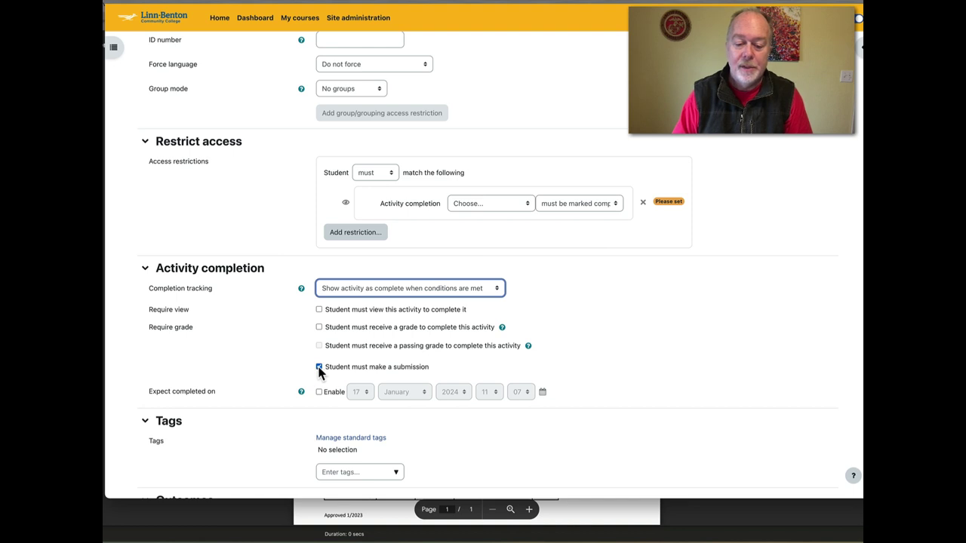
left_click(318, 367)
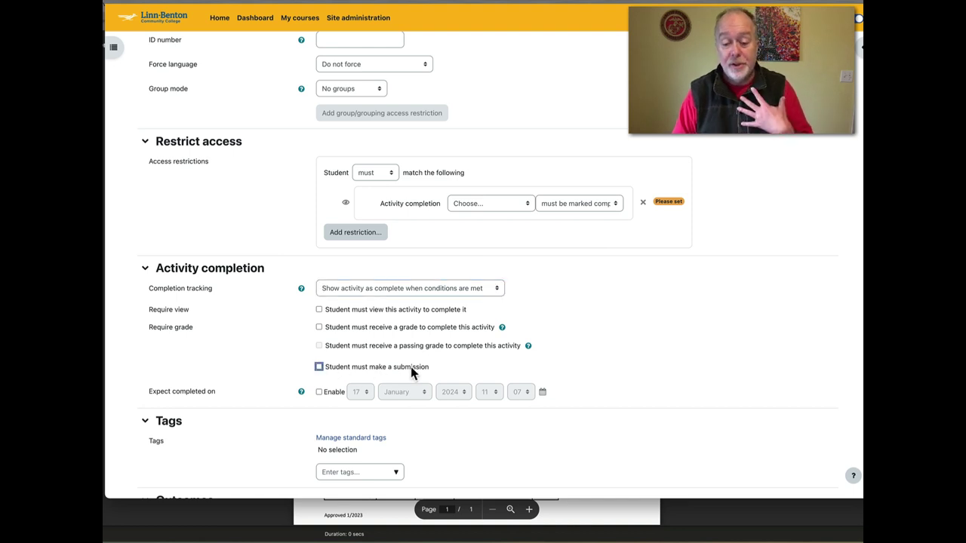
left_click(318, 328)
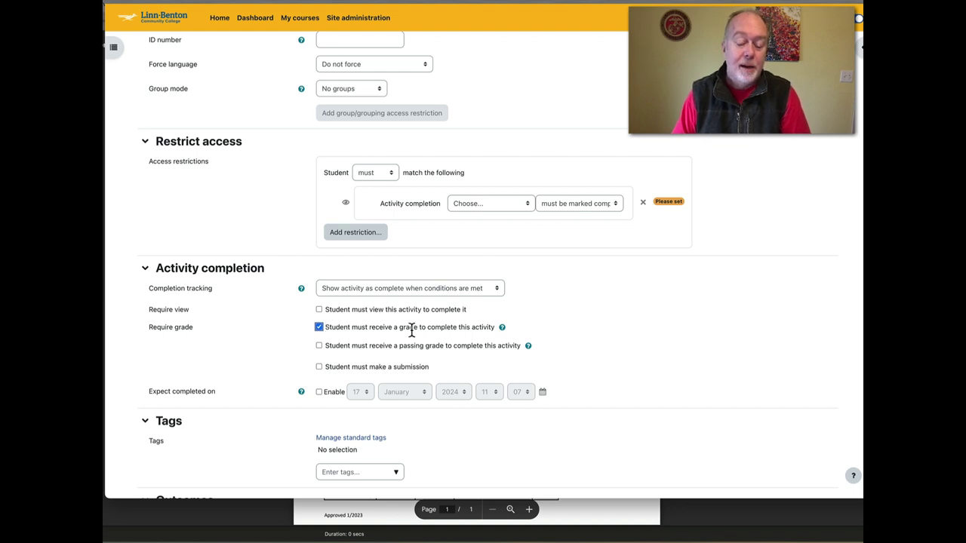
left_click(319, 346)
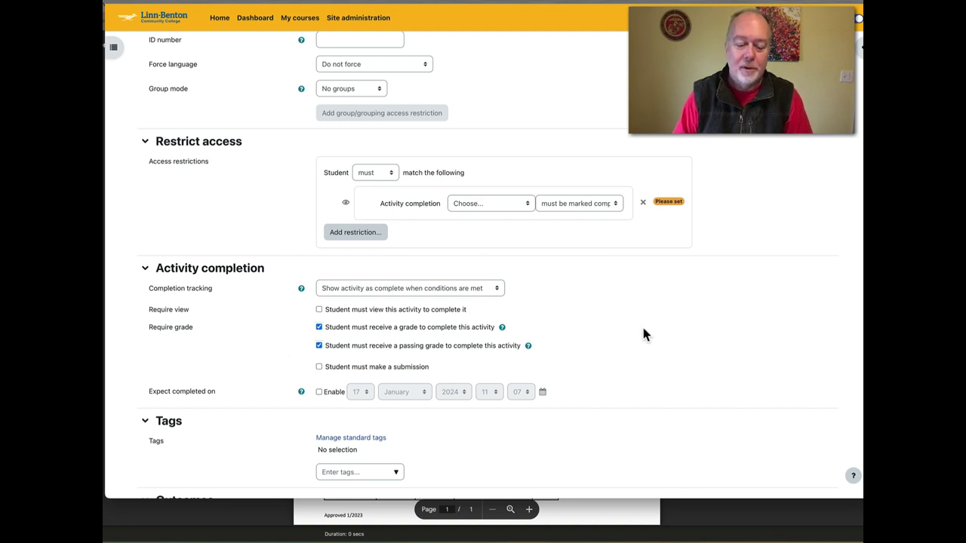
Check the available course outcomes and set the action upon activity completion to Complete the outcome.
scroll(633, 329, "down", 5)
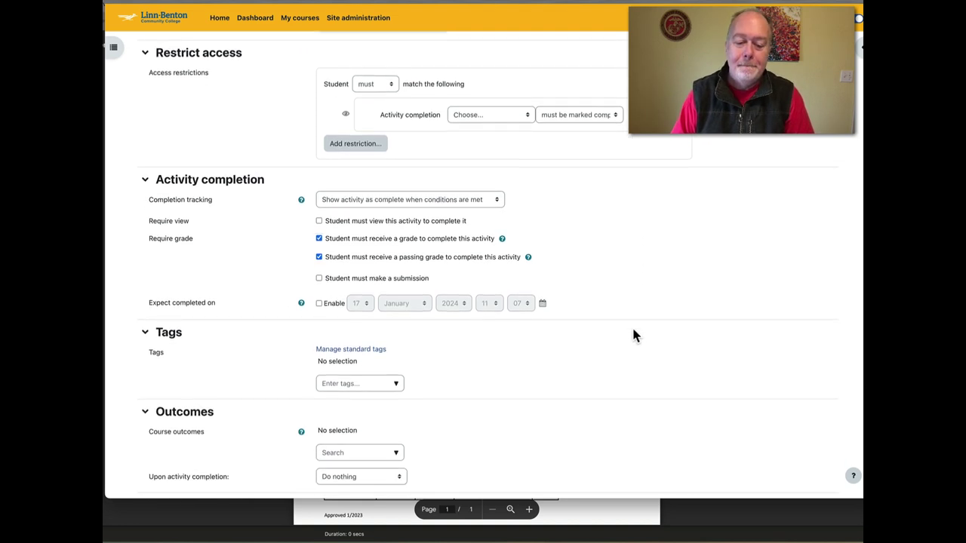
scroll(634, 336, "down", 2)
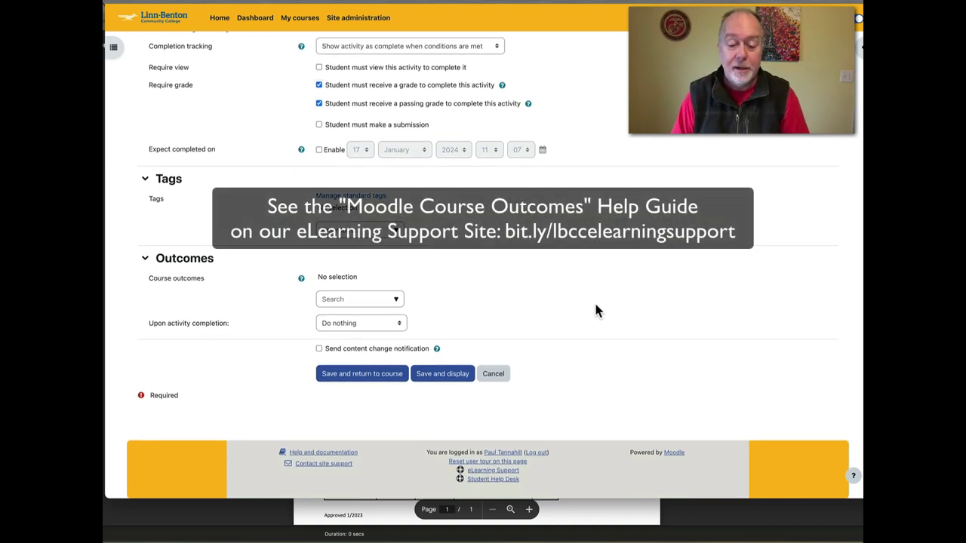
left_click(397, 301)
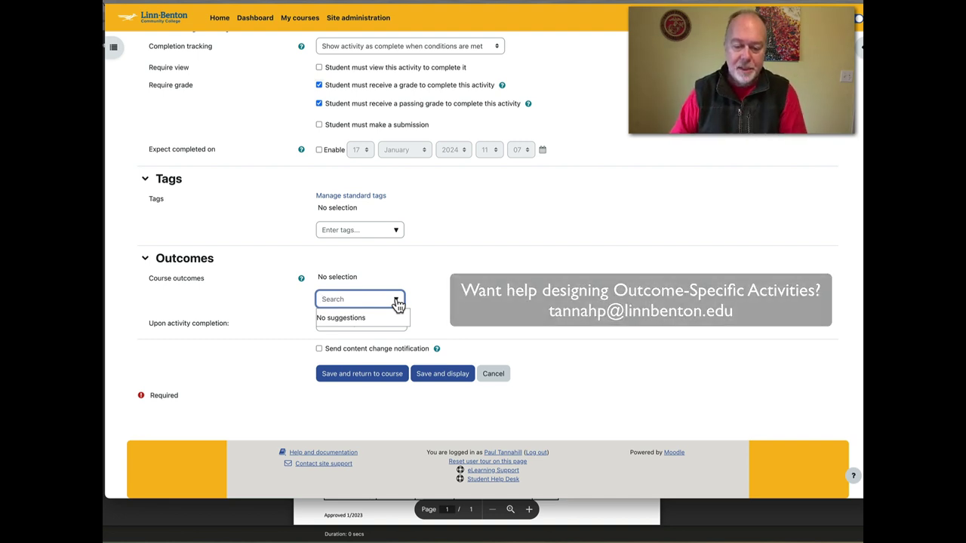
left_click(465, 290)
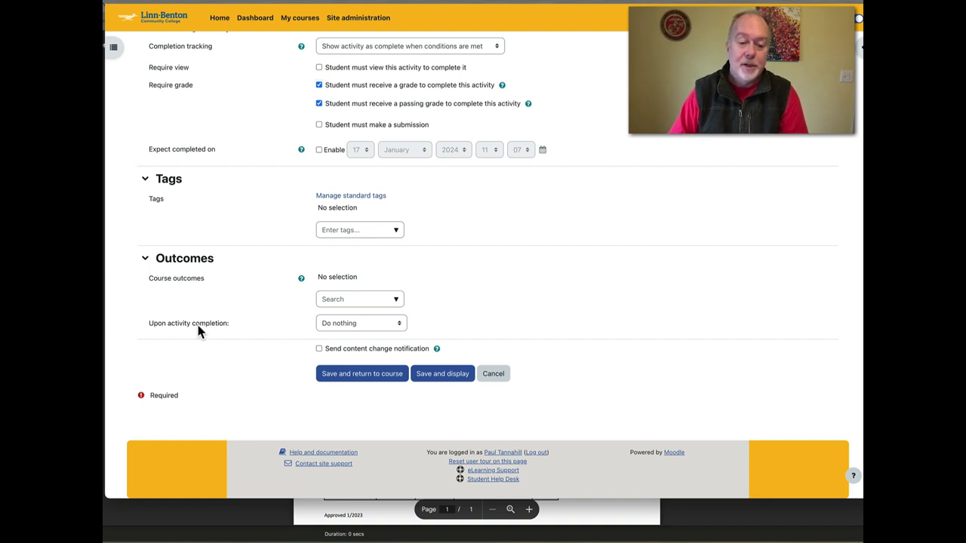
scroll(234, 288, "up", 1)
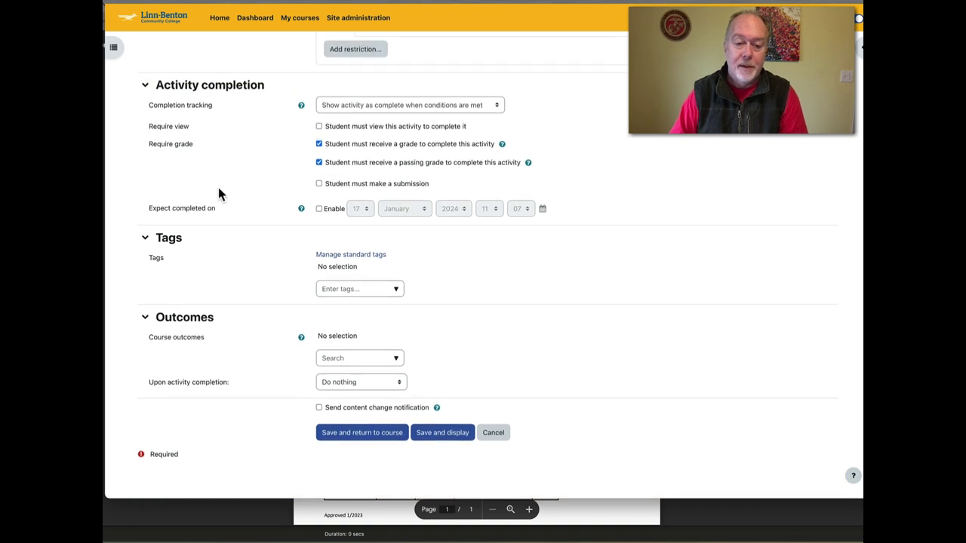
left_click(398, 383)
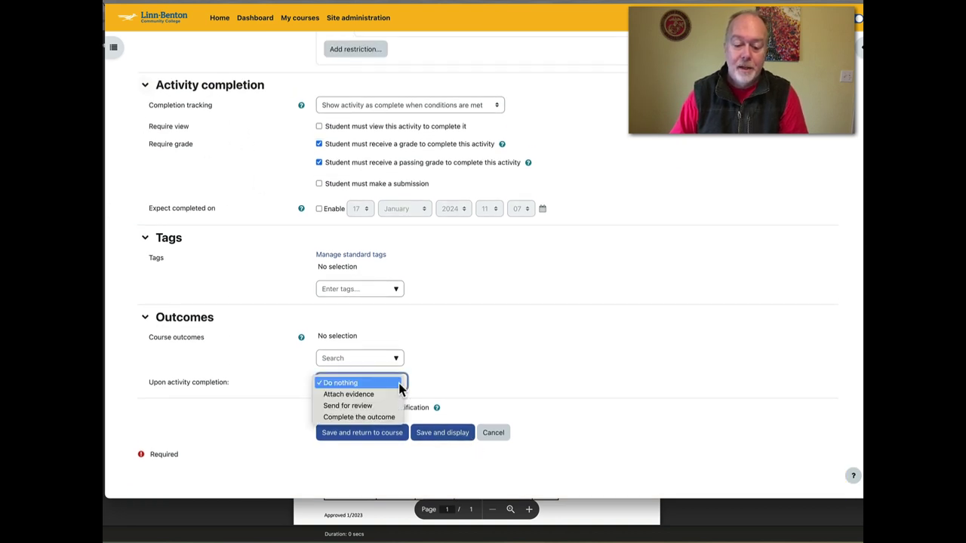
left_click(372, 418)
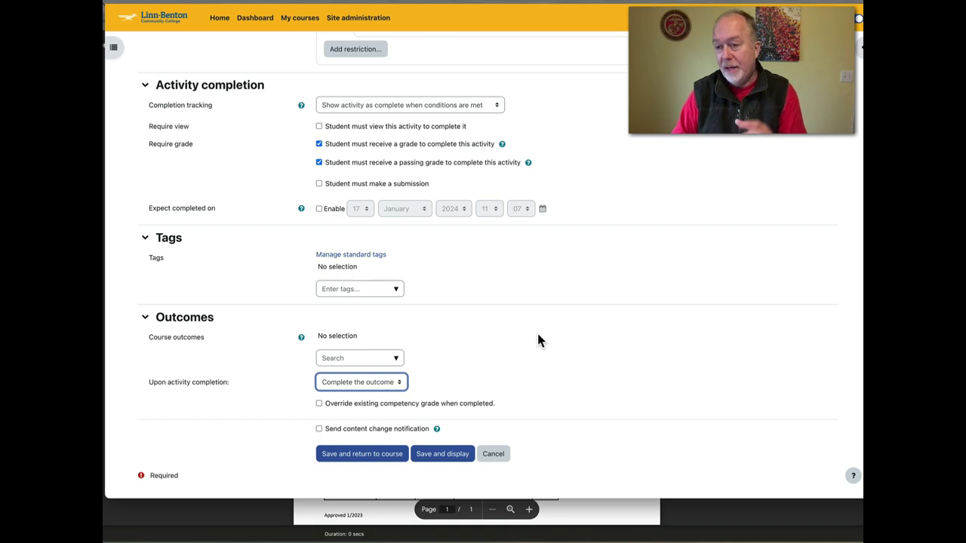
Review the whole assignment form once more, then save the assignment and return to the course.
scroll(530, 320, "up", 20)
scroll(534, 323, "up", 15)
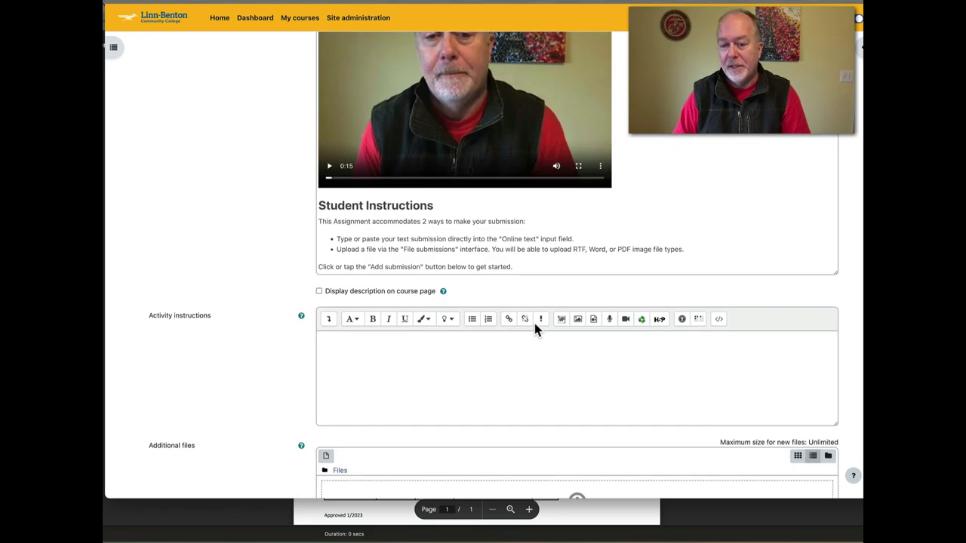
scroll(276, 346, "down", 12)
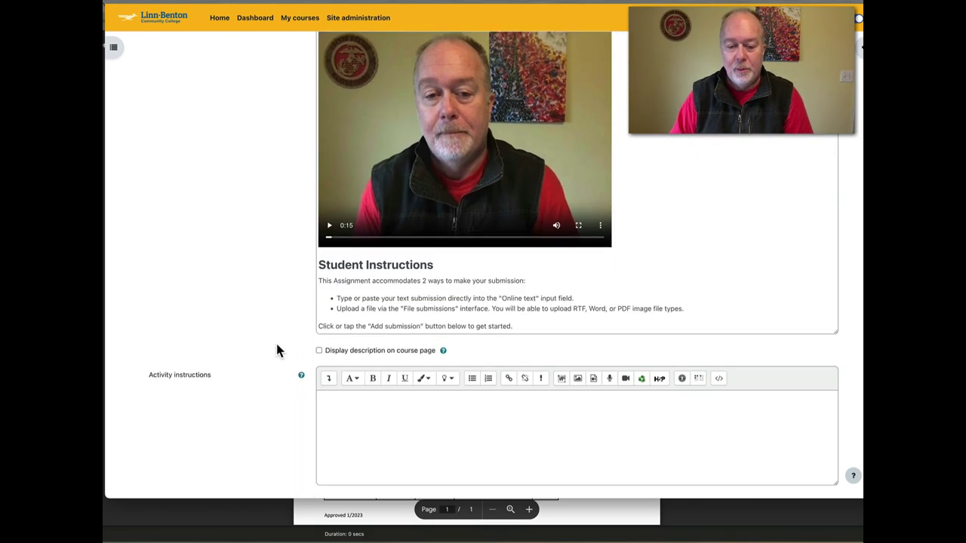
scroll(277, 357, "down", 4)
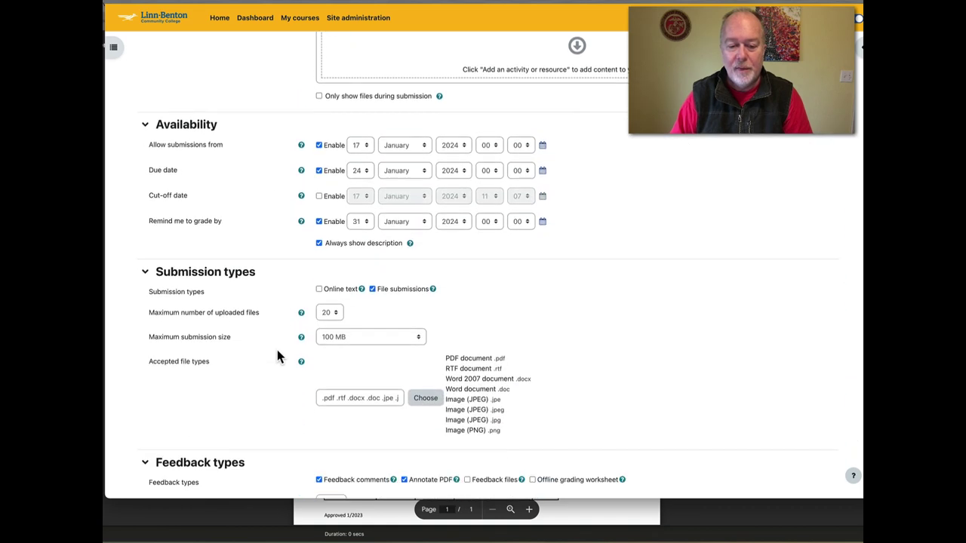
scroll(287, 354, "down", 10)
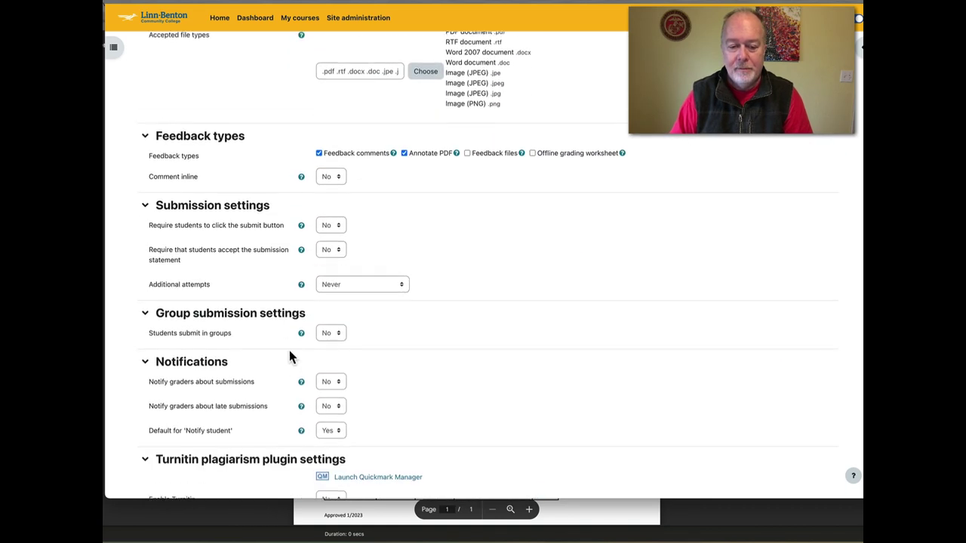
scroll(293, 355, "down", 10)
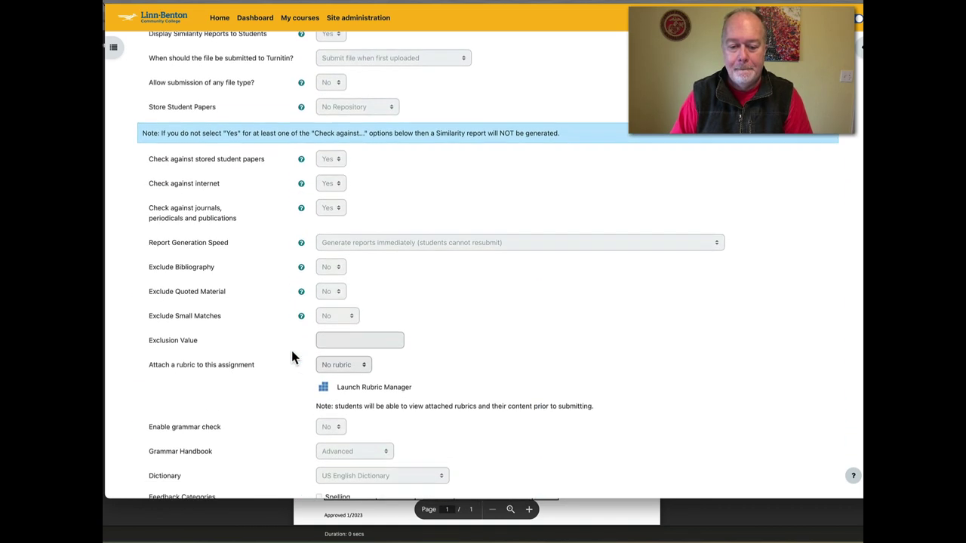
scroll(292, 357, "down", 12)
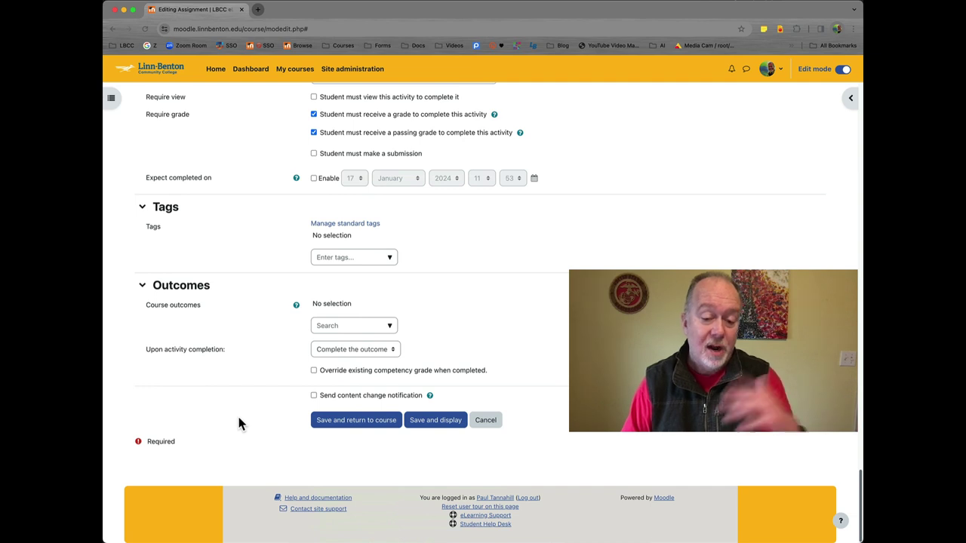
left_click(371, 429)
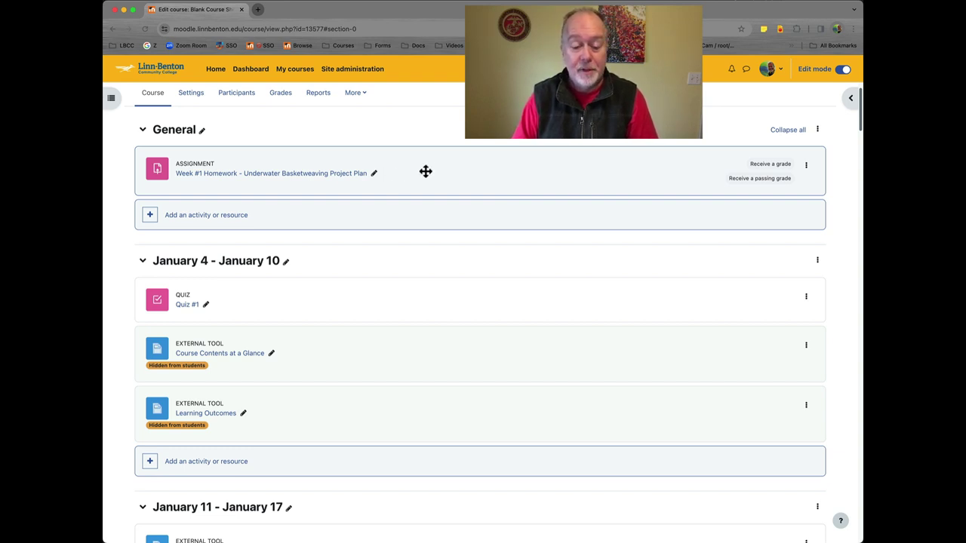
Move the Week #1 Homework assignment above Quiz #1 in the January 4 - January 10 section and show its available actions.
left_click_drag(435, 170, 213, 281)
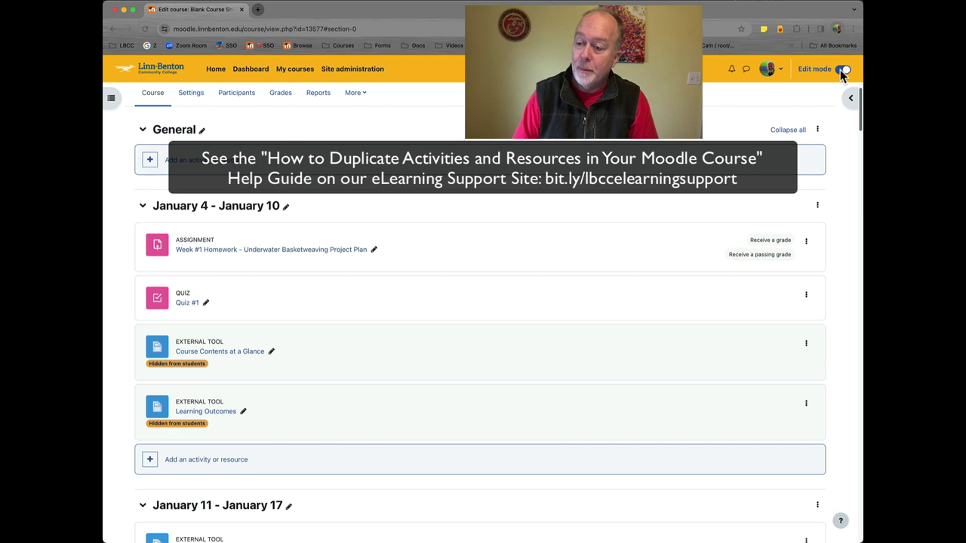
left_click(806, 244)
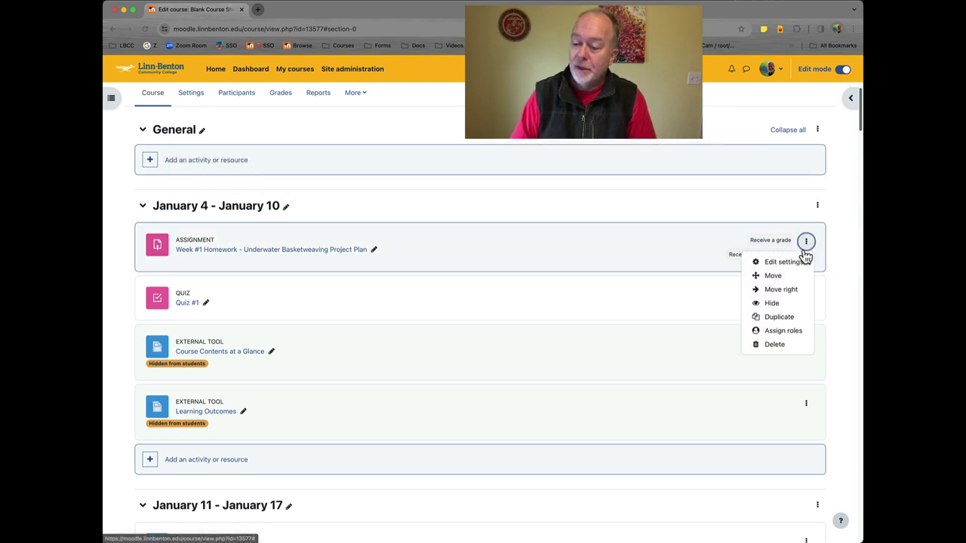